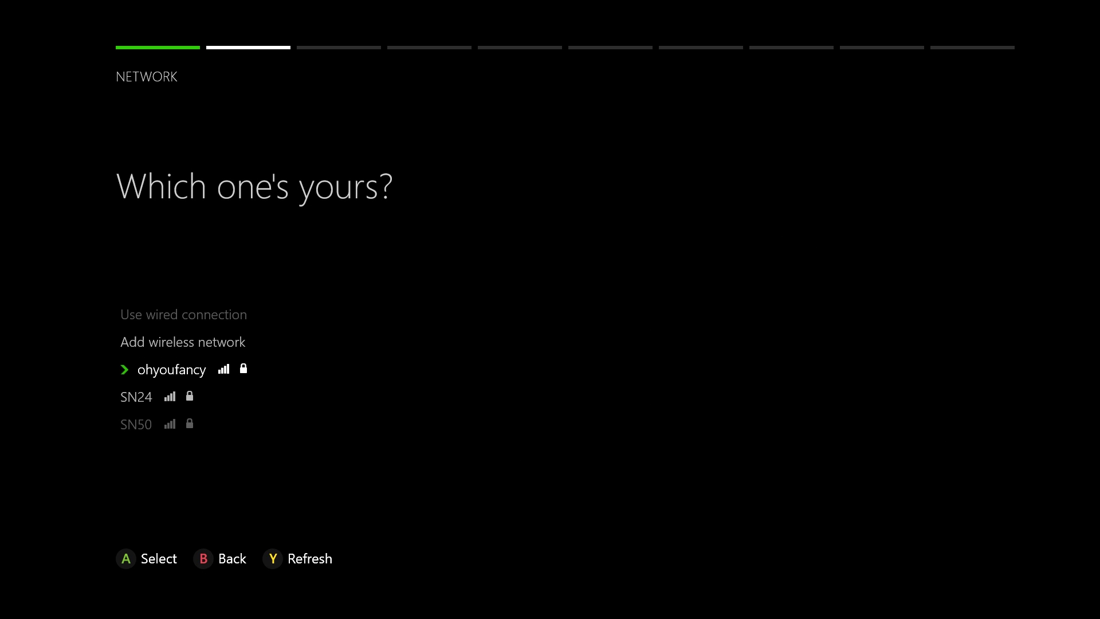
# Go through the available wireless networks for the connection and start the system update.
pyautogui.press('Down')
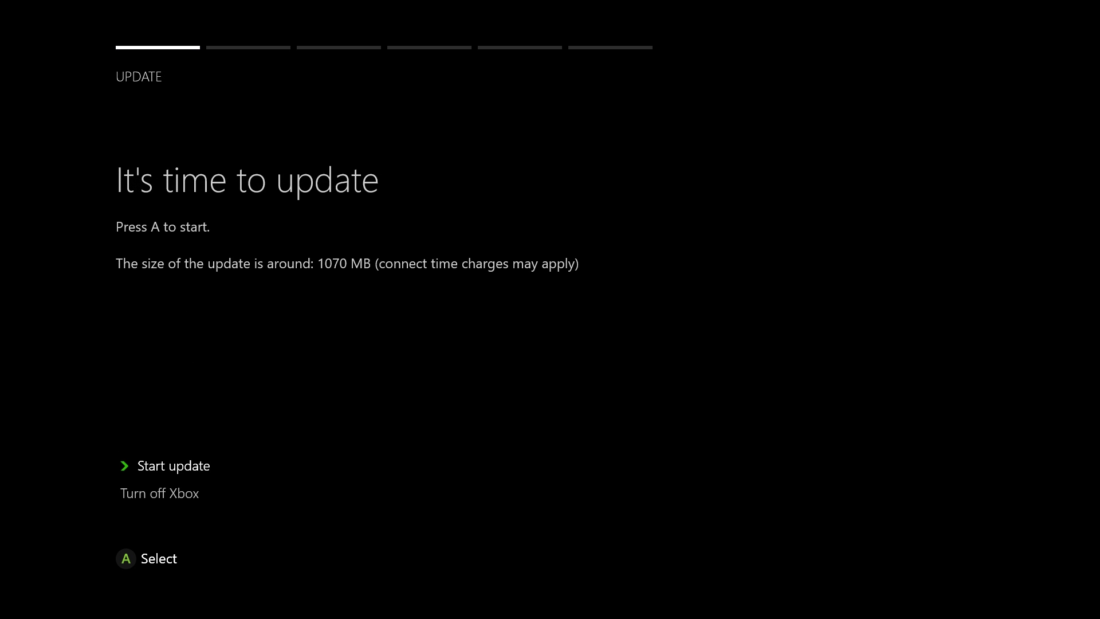
pyautogui.press('Return')
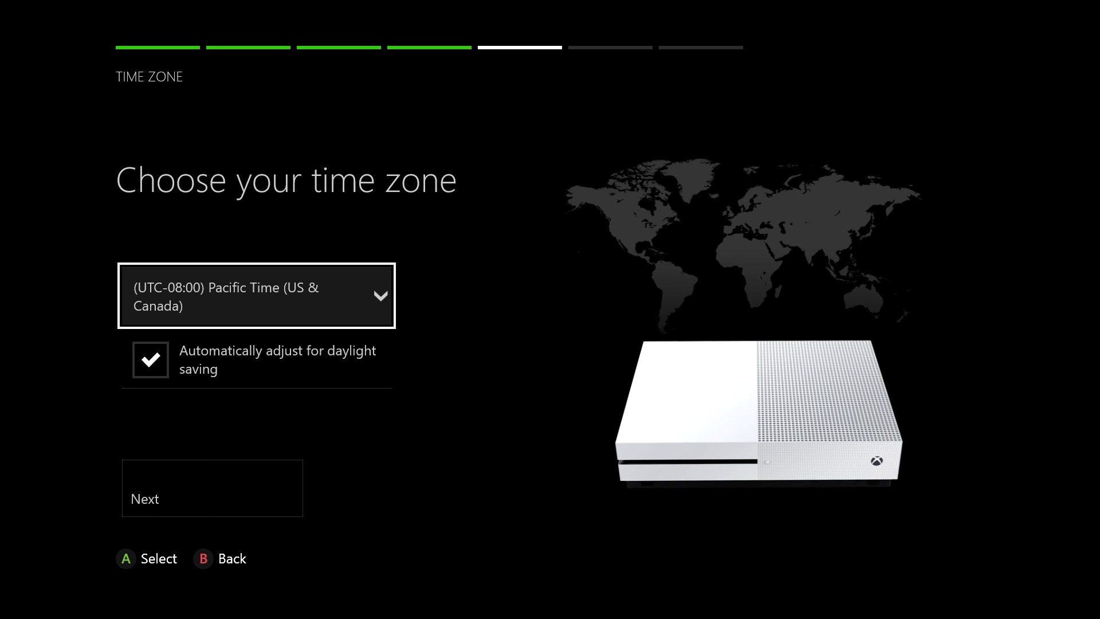
# Set the time zone to (UTC-05:00) Eastern Time (US & Canada) and continue with automatic daylight saving adjustment left on.
pyautogui.press('Return')
pyautogui.press('Down')
pyautogui.press('Down')
pyautogui.press('Down')
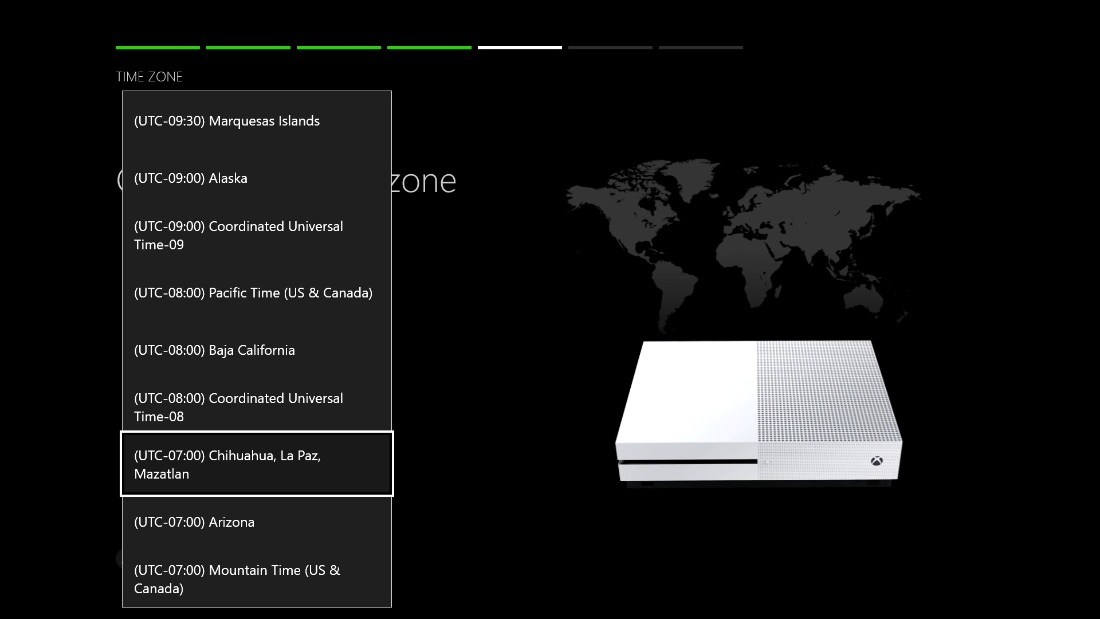
pyautogui.press('Down')
pyautogui.press('Down')
pyautogui.press('Down')
pyautogui.press('Down')
pyautogui.press('Down')
pyautogui.press('Down')
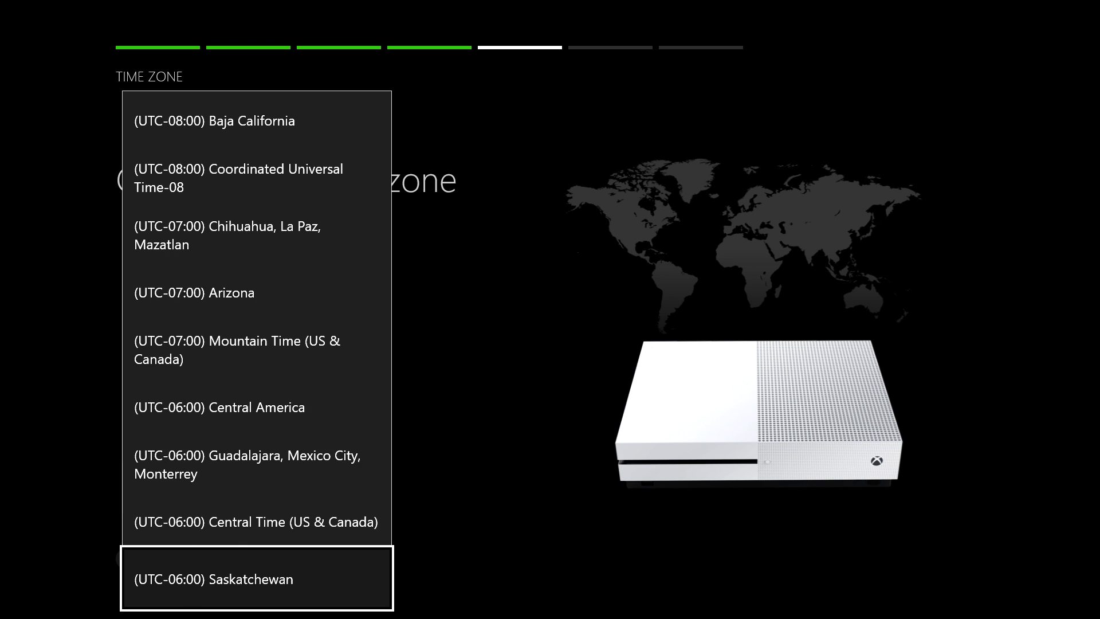
pyautogui.press('Down')
pyautogui.press('Down')
pyautogui.press('Down')
pyautogui.press('Down')
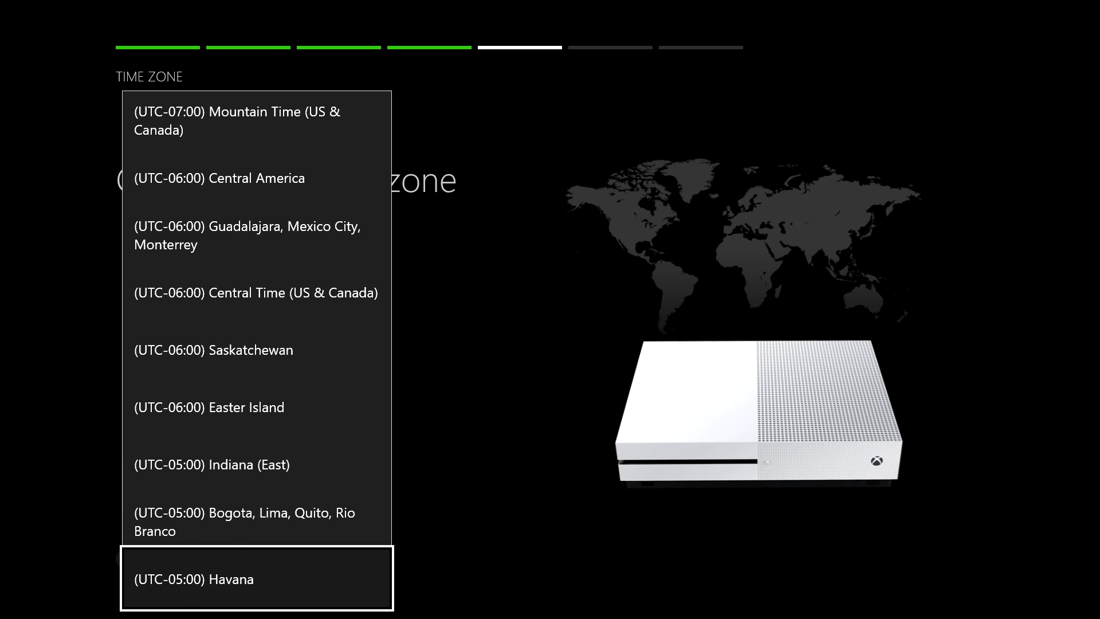
pyautogui.press('Down')
pyautogui.press('Down')
pyautogui.press('Down')
pyautogui.press('Down')
pyautogui.press('Down')
pyautogui.press('Up')
pyautogui.press('Up')
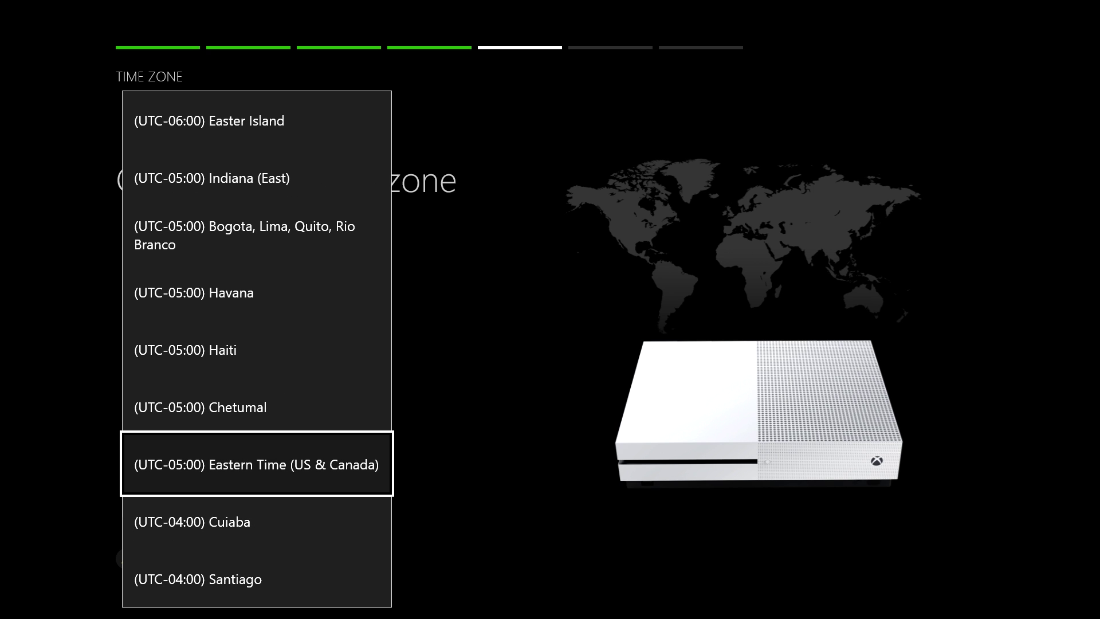
pyautogui.press('Return')
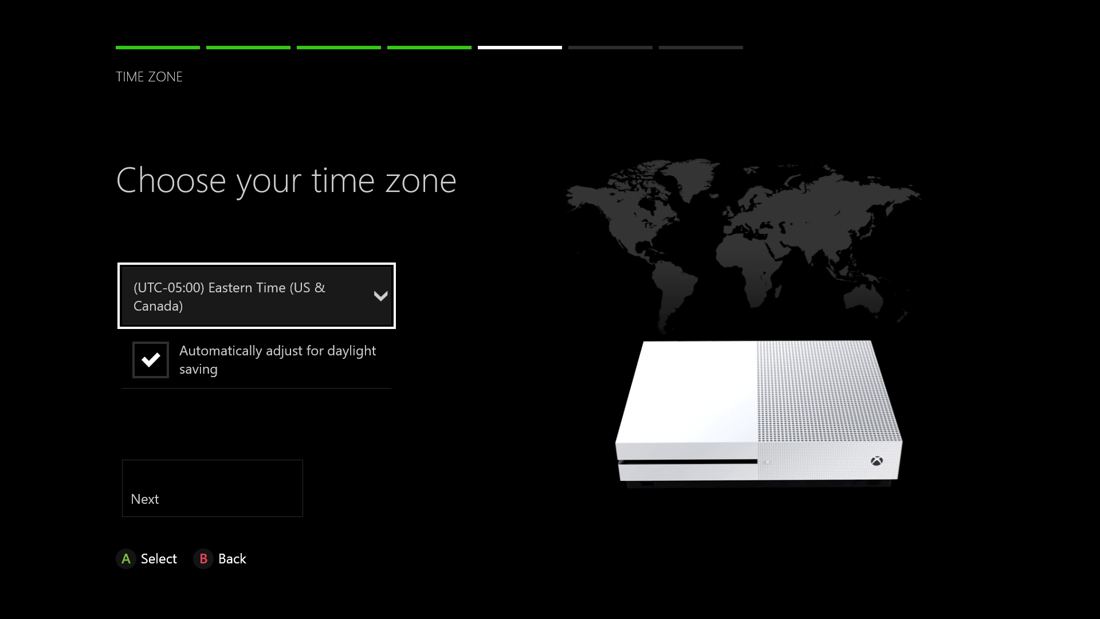
pyautogui.press('Down')
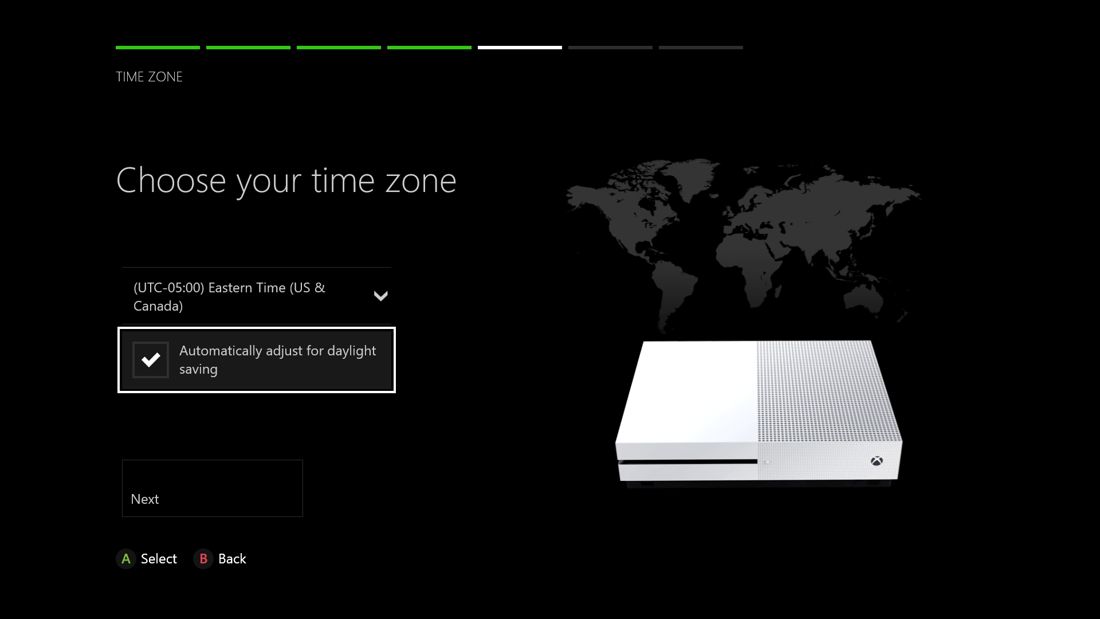
pyautogui.press('Down')
pyautogui.press('Return')
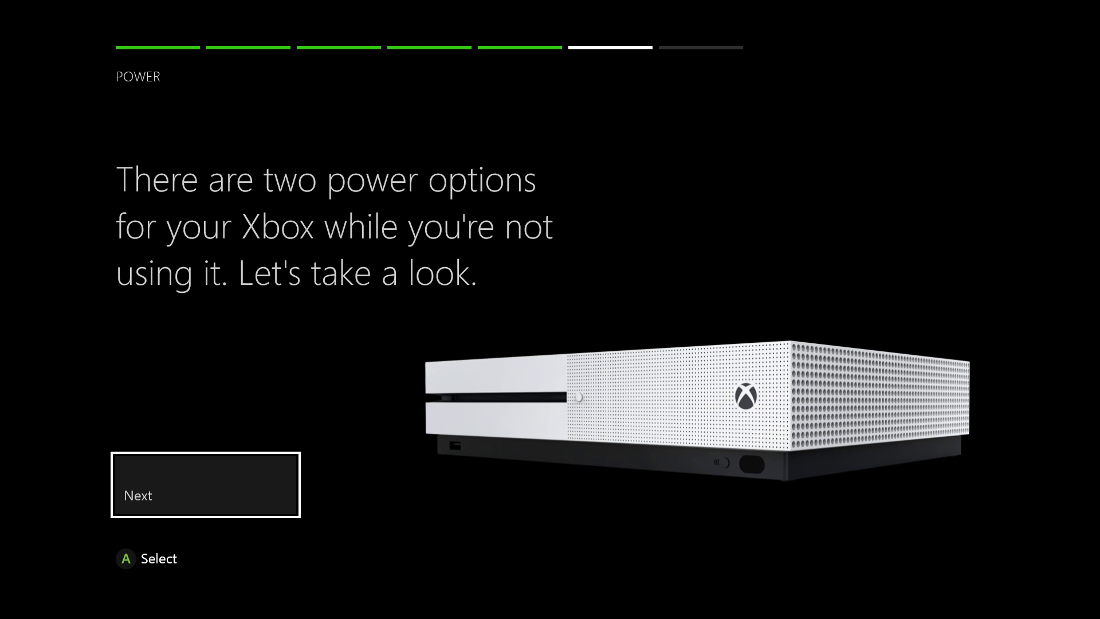
# Continue to the two power options and choose Instant-on for when the console is not in use.
pyautogui.press('Return')
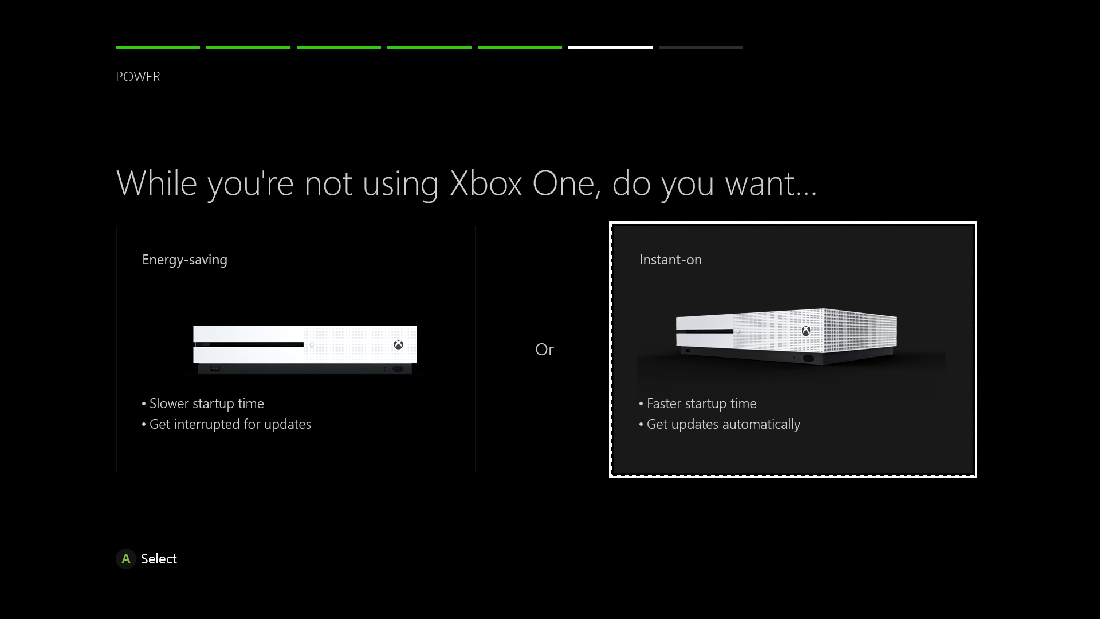
pyautogui.press('Left')
pyautogui.press('Right')
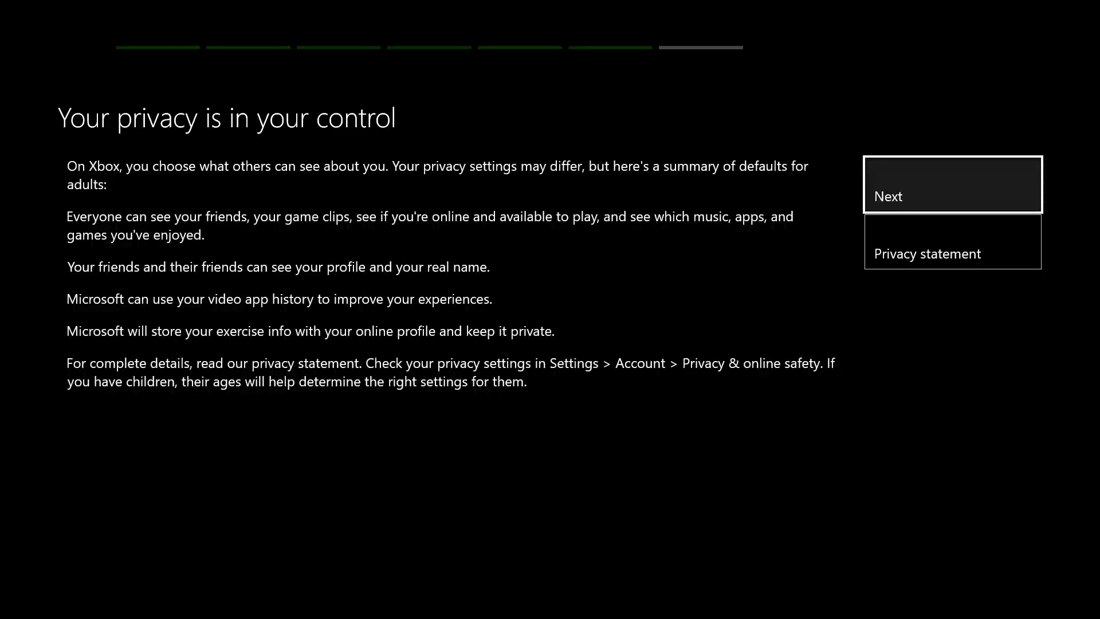
# Continue past the privacy defaults summary without opening the privacy statement.
pyautogui.press('Down')
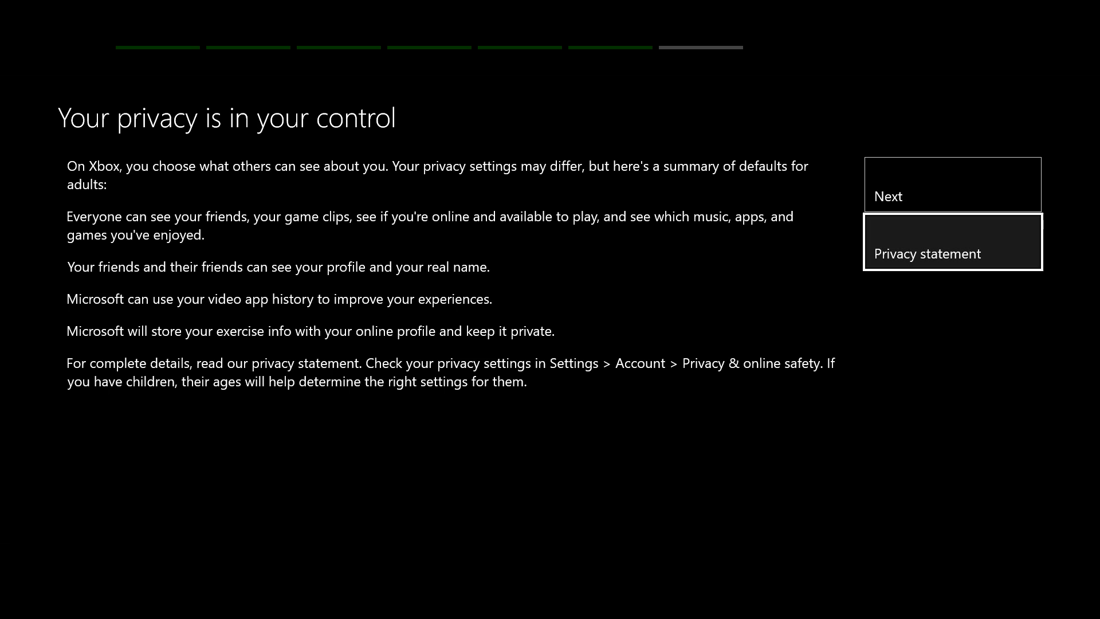
pyautogui.press('Up')
pyautogui.press('Down')
pyautogui.press('Up')
pyautogui.press('Return')
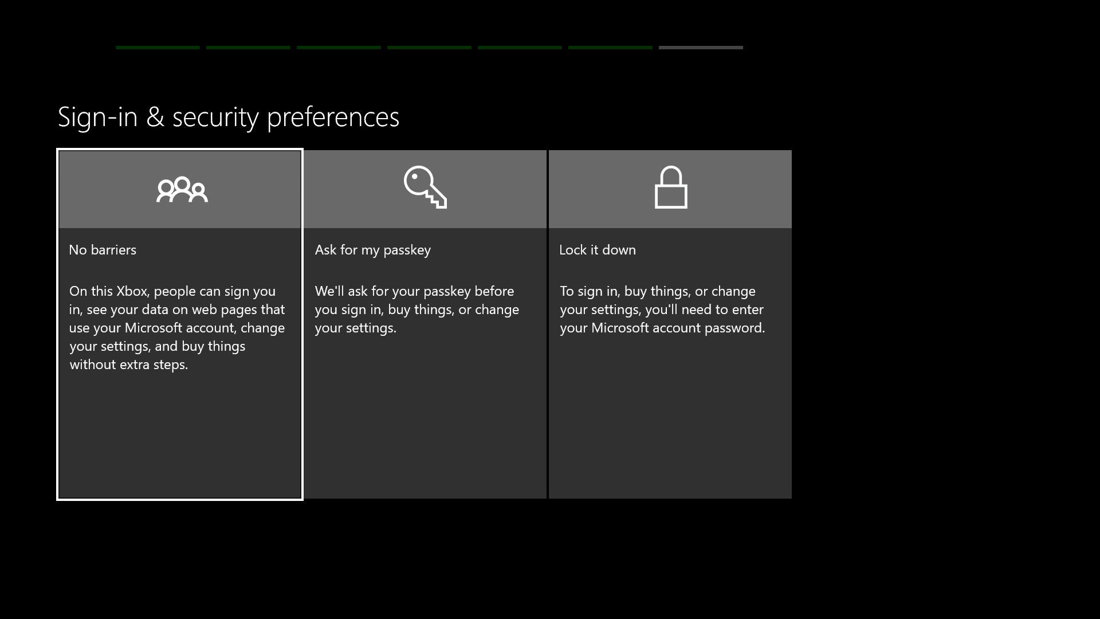
# Compare the sign-in and security preferences, choose No barriers, and turn on instant sign-in for this Xbox.
pyautogui.press('Right')
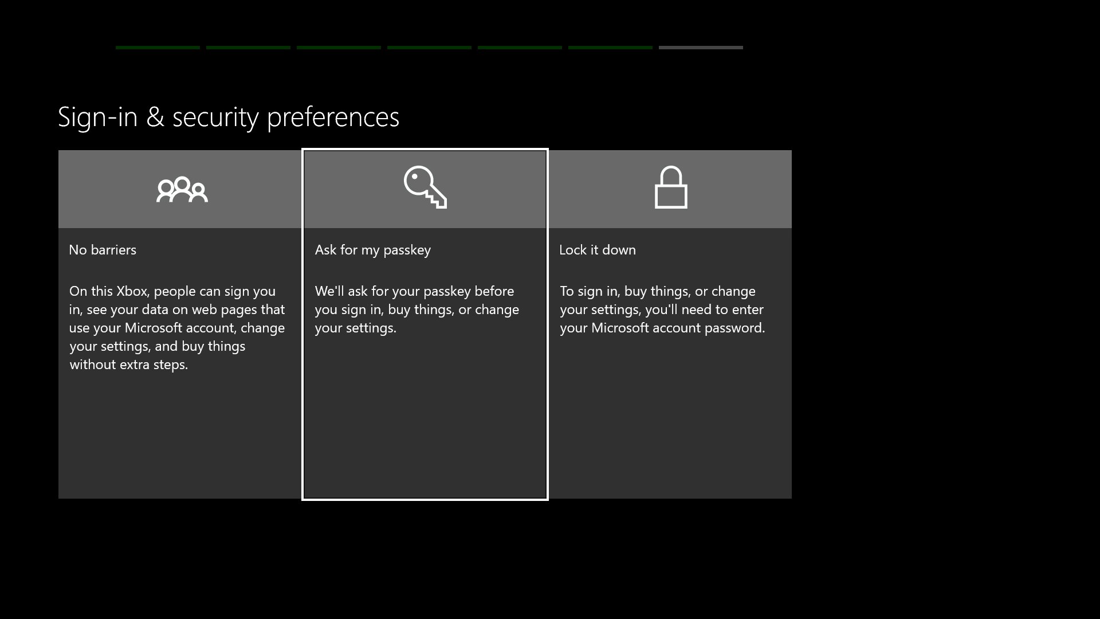
pyautogui.press('Right')
pyautogui.press('Left')
pyautogui.press('Left')
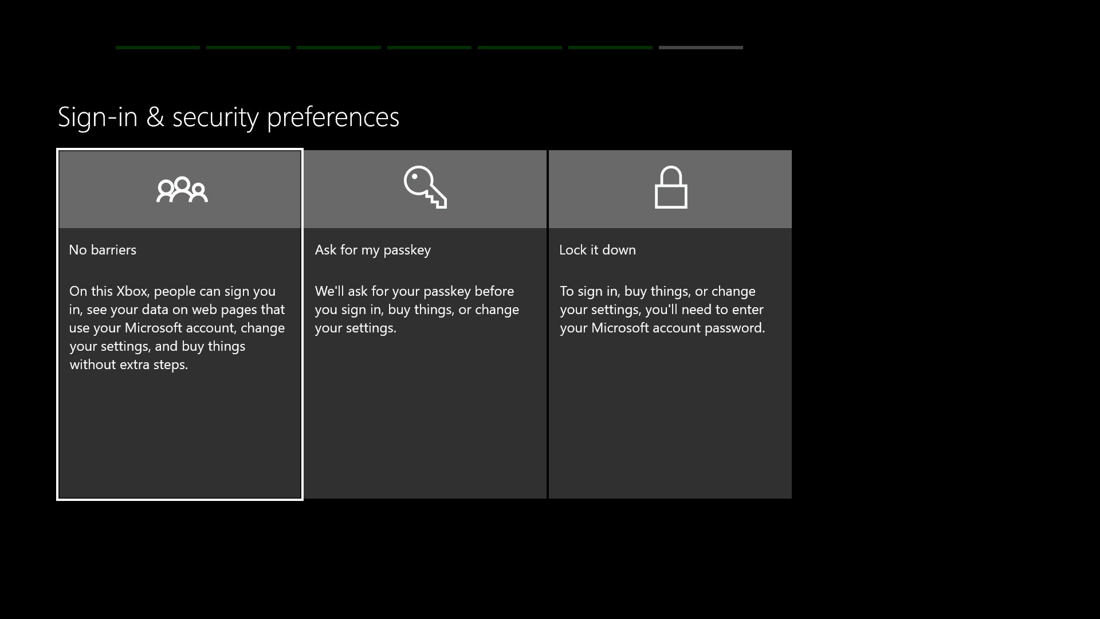
pyautogui.press('Right')
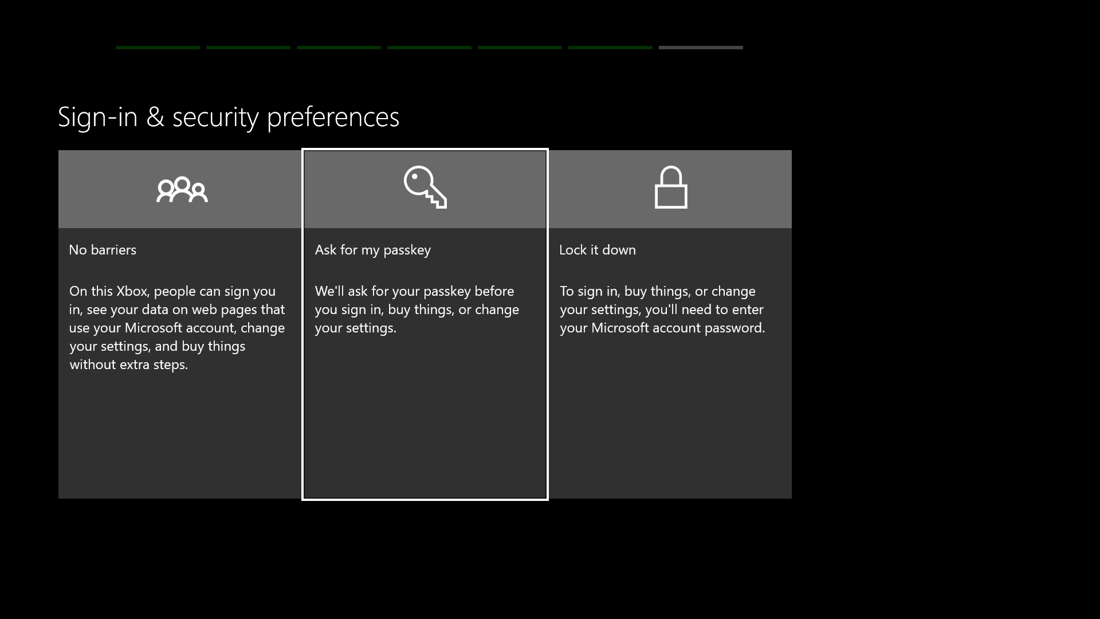
pyautogui.press('Right')
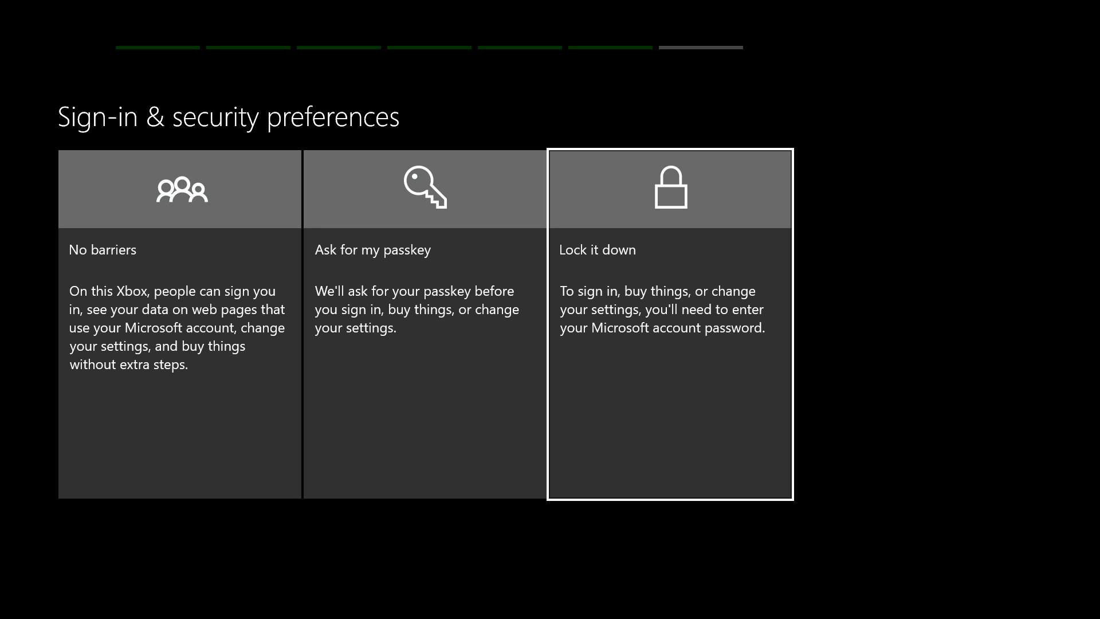
pyautogui.press('Left')
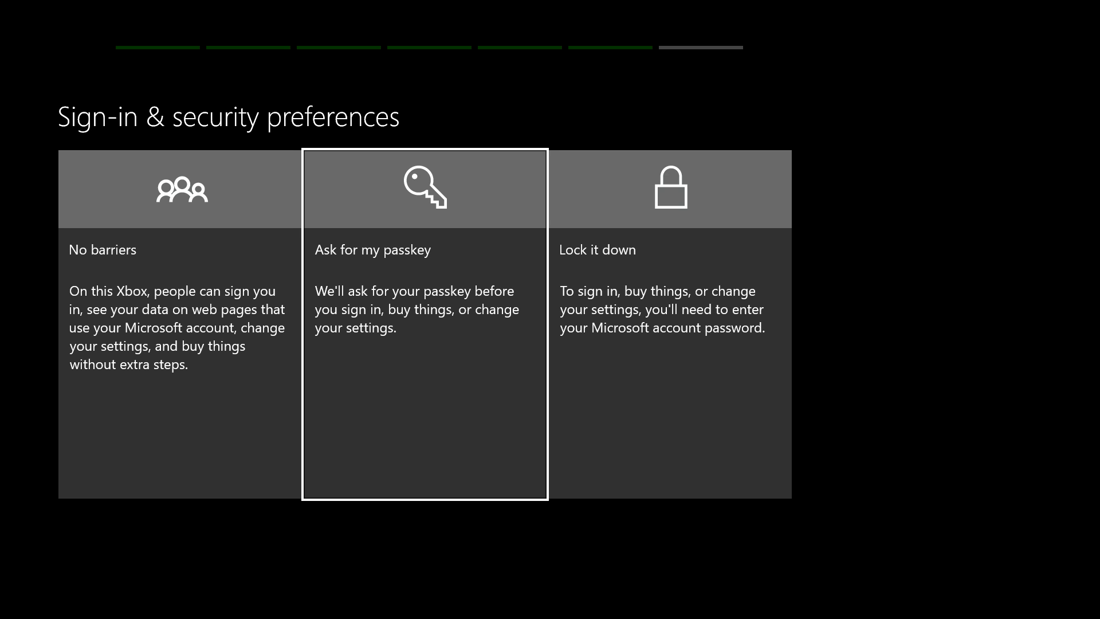
pyautogui.press('Left')
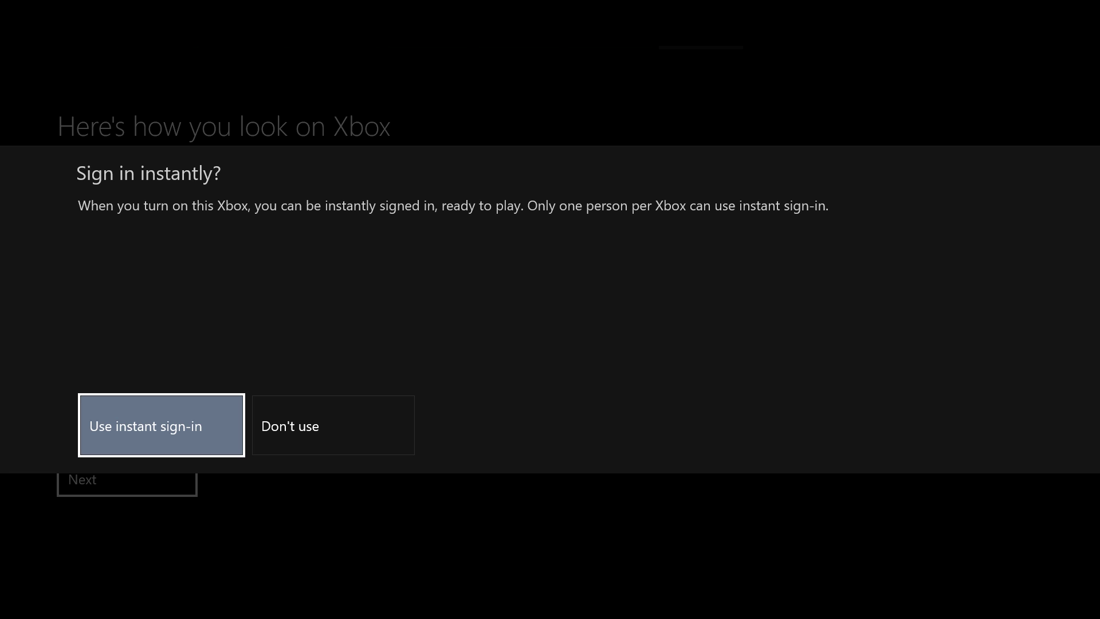
pyautogui.press('Return')
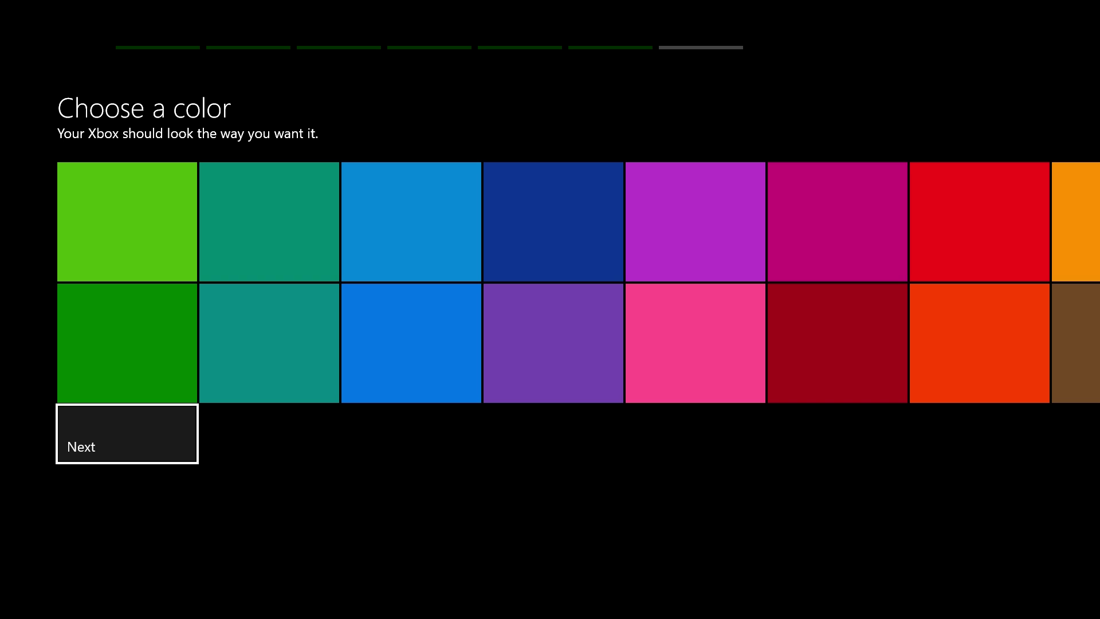
# Look through all the color swatches and continue with the already checked blue-gray color.
pyautogui.press('Up')
pyautogui.press('Right')
pyautogui.press('Right')
pyautogui.press('Right')
pyautogui.press('Right')
pyautogui.press('Right')
pyautogui.press('Right')
pyautogui.press('Right')
pyautogui.press('Right')
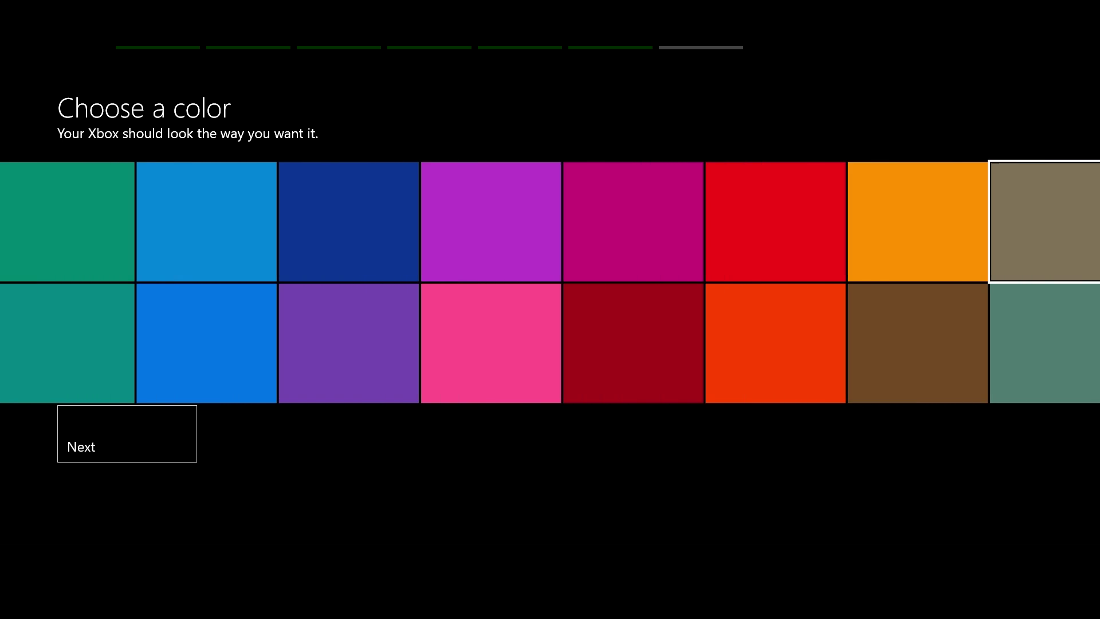
pyautogui.press('Right')
pyautogui.press('Right')
pyautogui.press('Left')
pyautogui.press('Left')
pyautogui.press('Left')
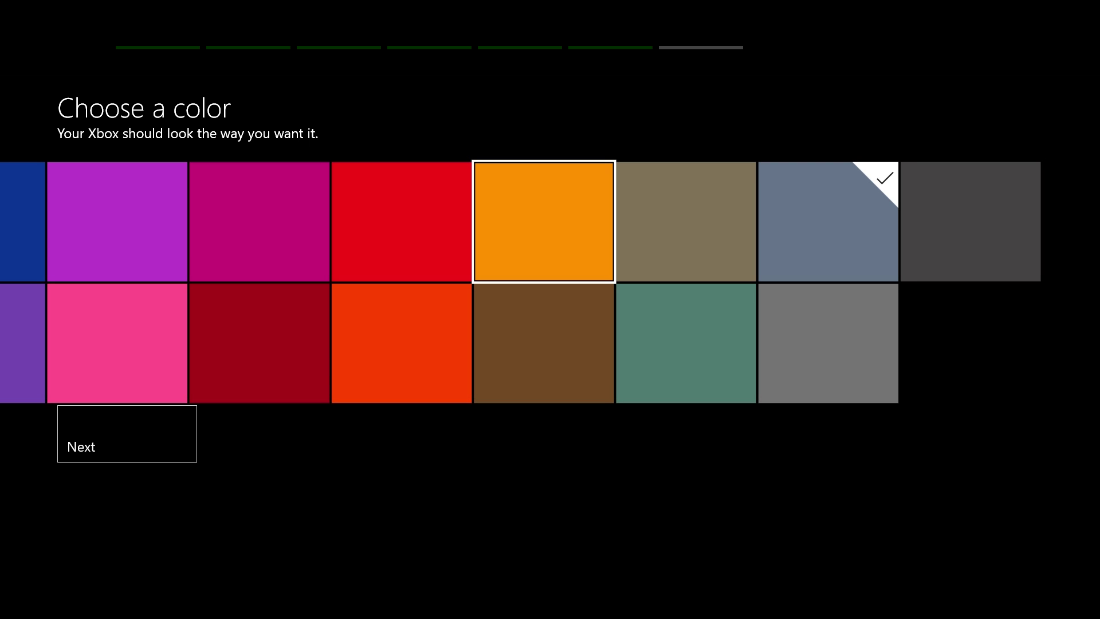
pyautogui.press('Left')
pyautogui.press('Left')
pyautogui.press('Left')
pyautogui.press('Left')
pyautogui.press('Left')
pyautogui.press('Left')
pyautogui.press('Left')
pyautogui.press('Down')
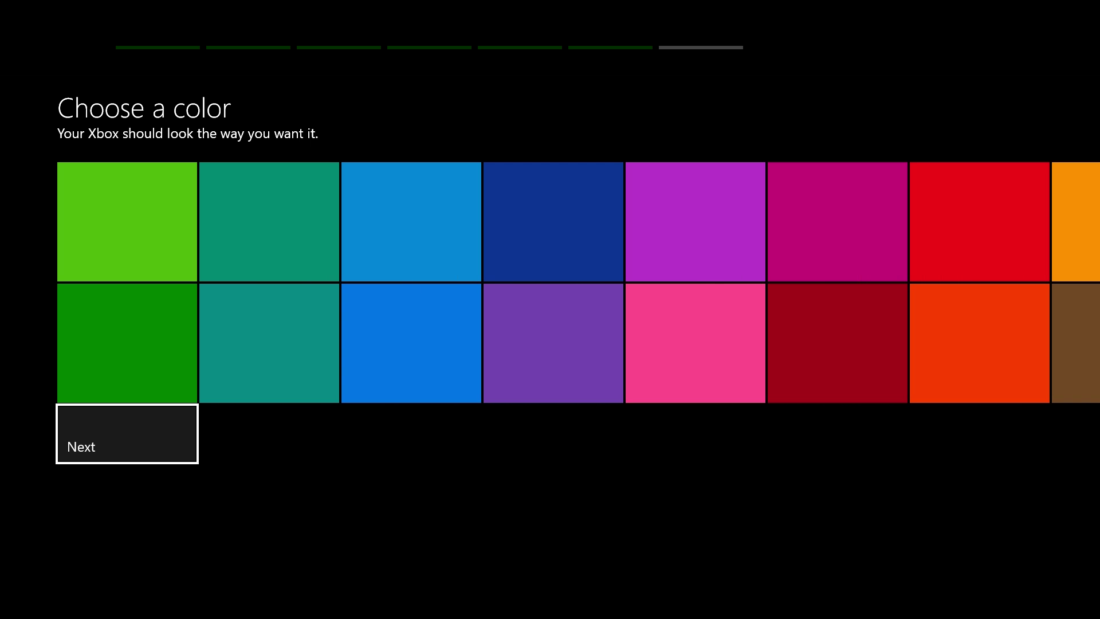
pyautogui.press('Return')
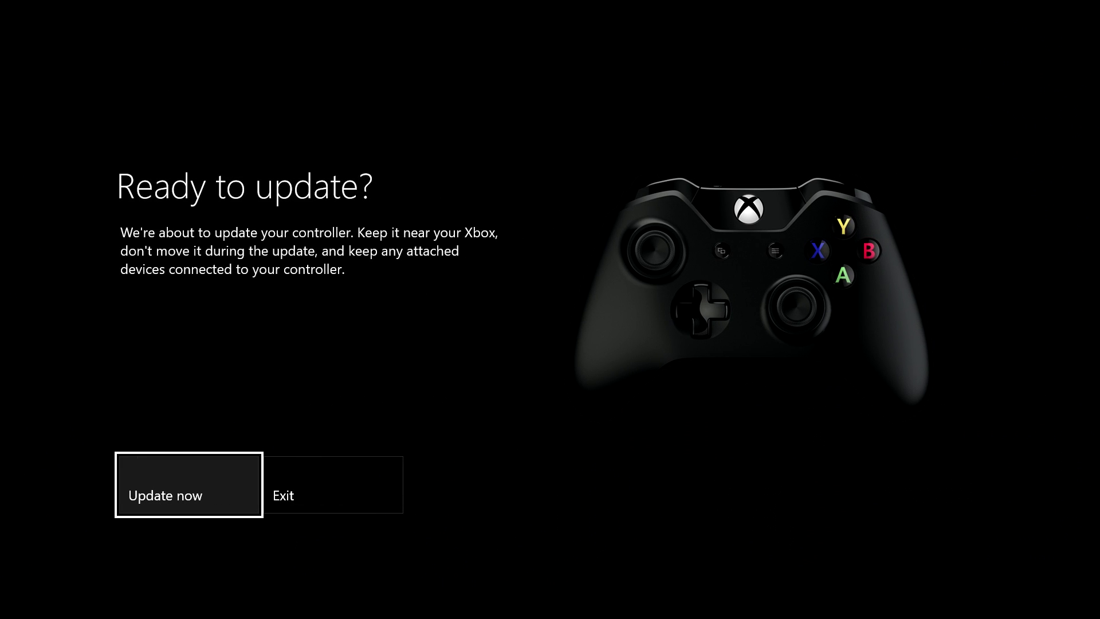
# Update the connected controller and close the controller update screen.
pyautogui.press('Return')
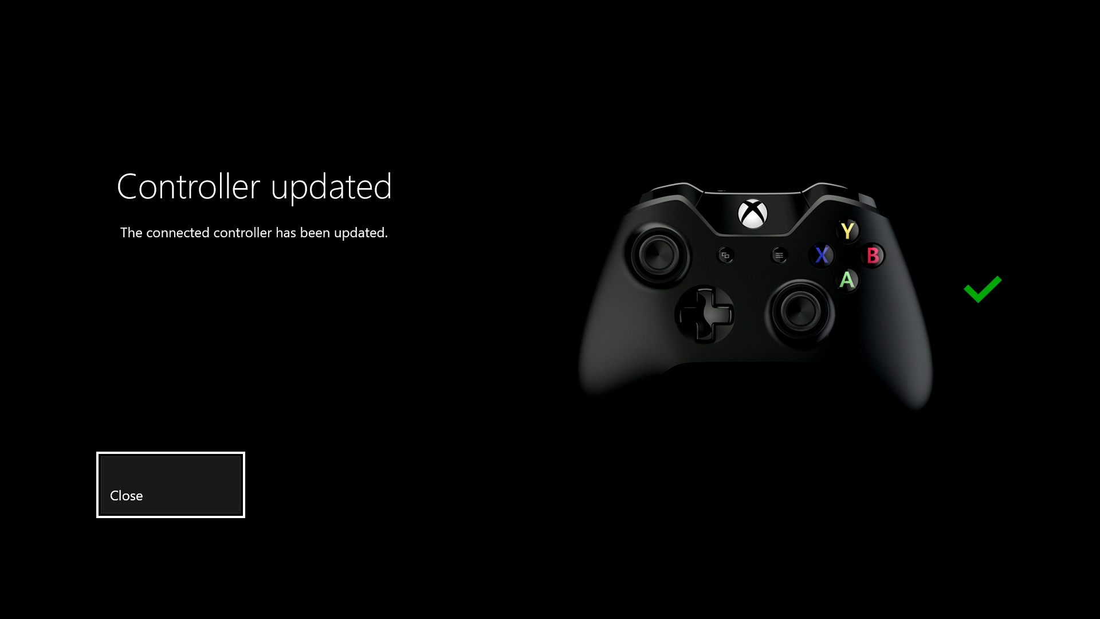
pyautogui.press('Return')
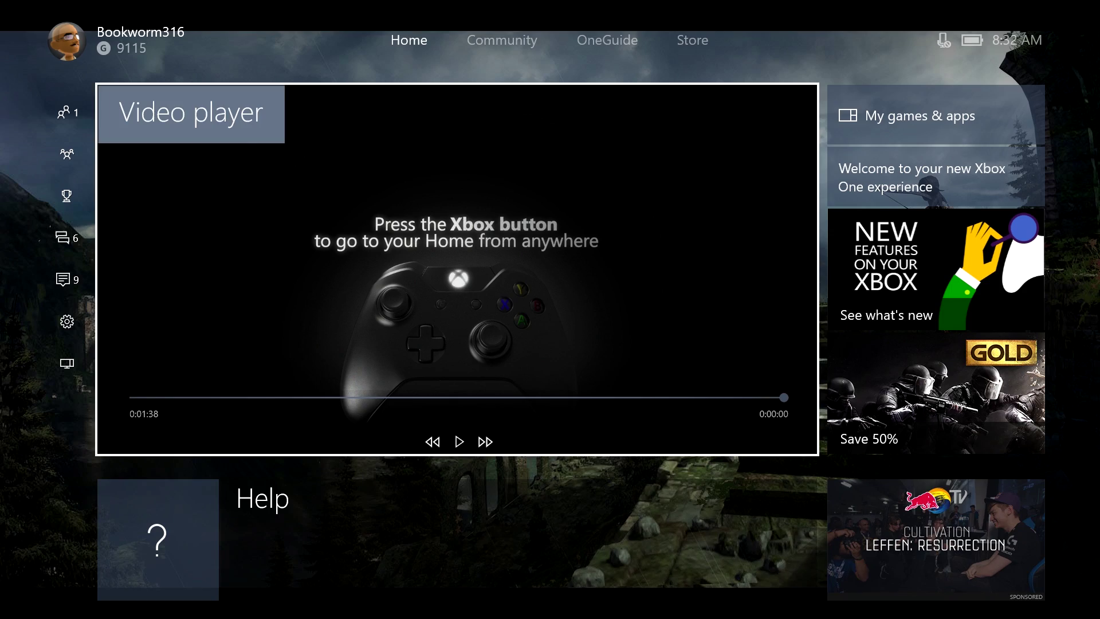
# Look over the Home content and browse through the Community, OneGuide and Store pages.
pyautogui.press('Down')
pyautogui.press('Down')
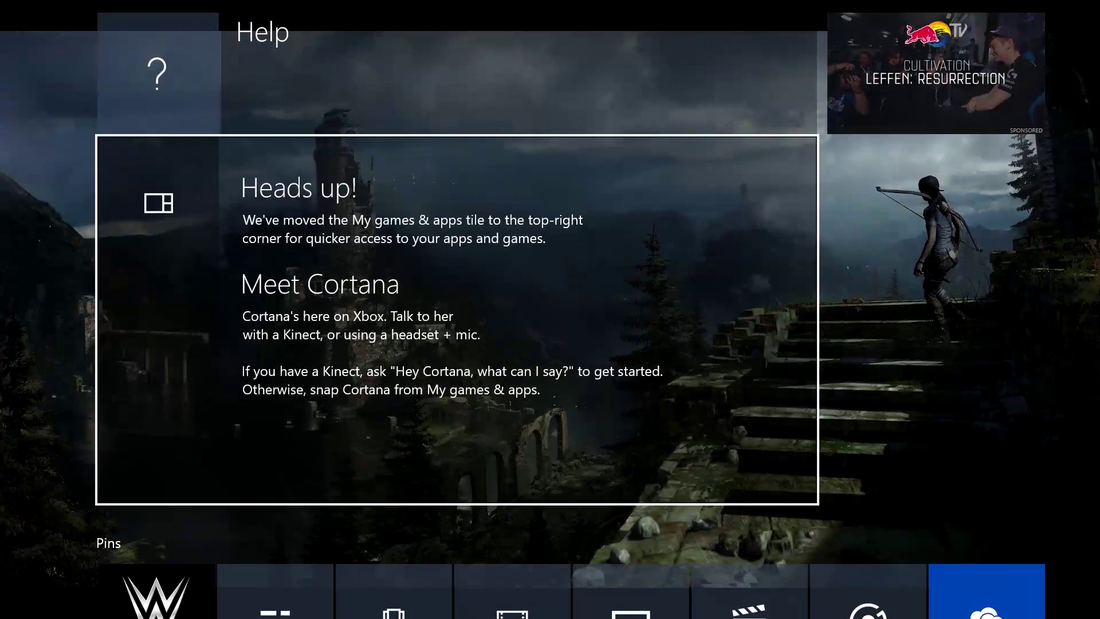
pyautogui.press('Up')
pyautogui.press('Up')
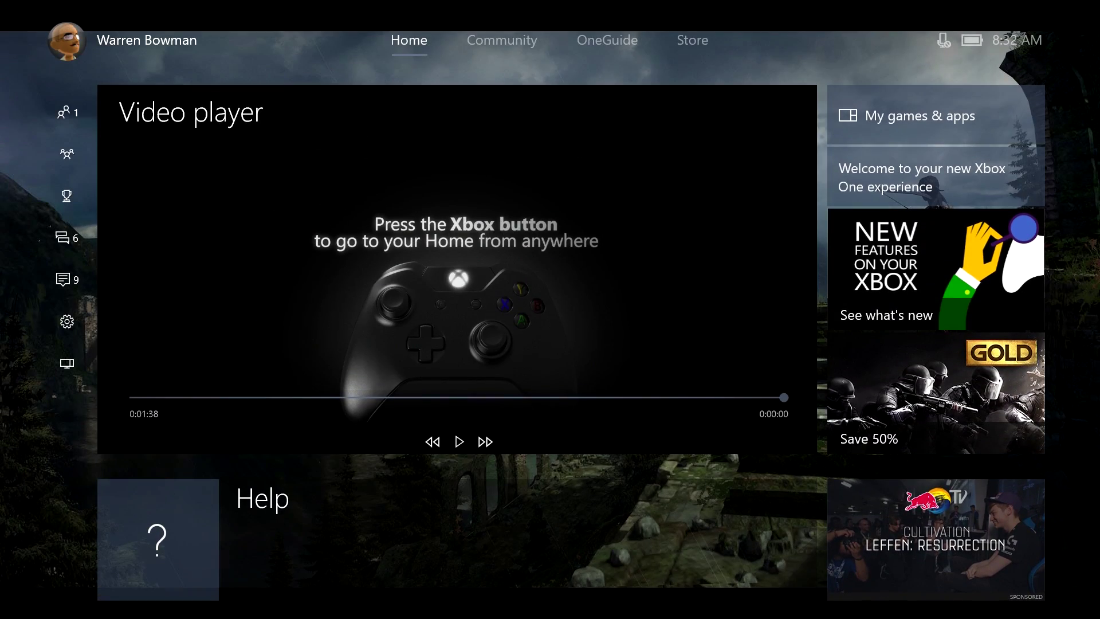
pyautogui.press('Right')
pyautogui.press('Right')
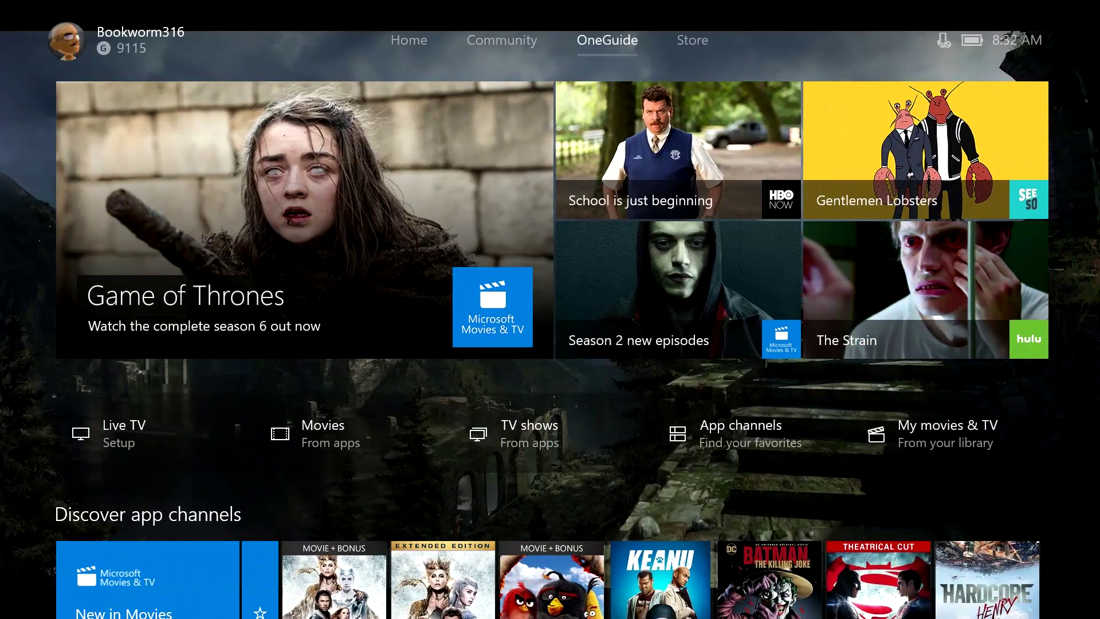
pyautogui.press('Right')
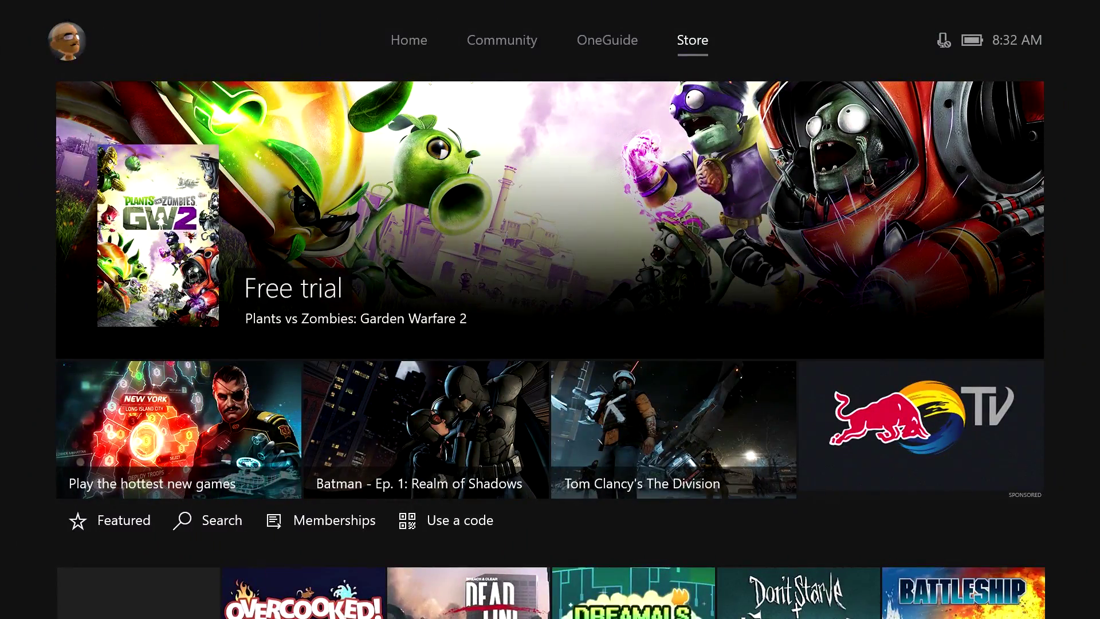
pyautogui.press('Left')
pyautogui.press('Left')
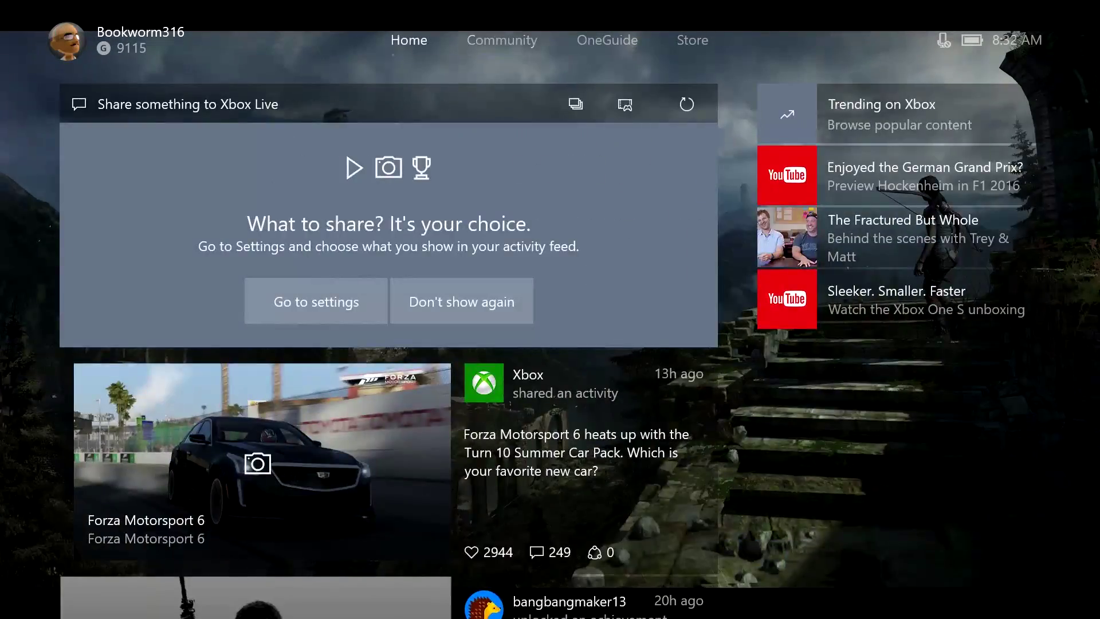
# Open the guide from Home, look through its sections from Friends to Notifications, and close it.
pyautogui.press('Left')
pyautogui.press('Down')
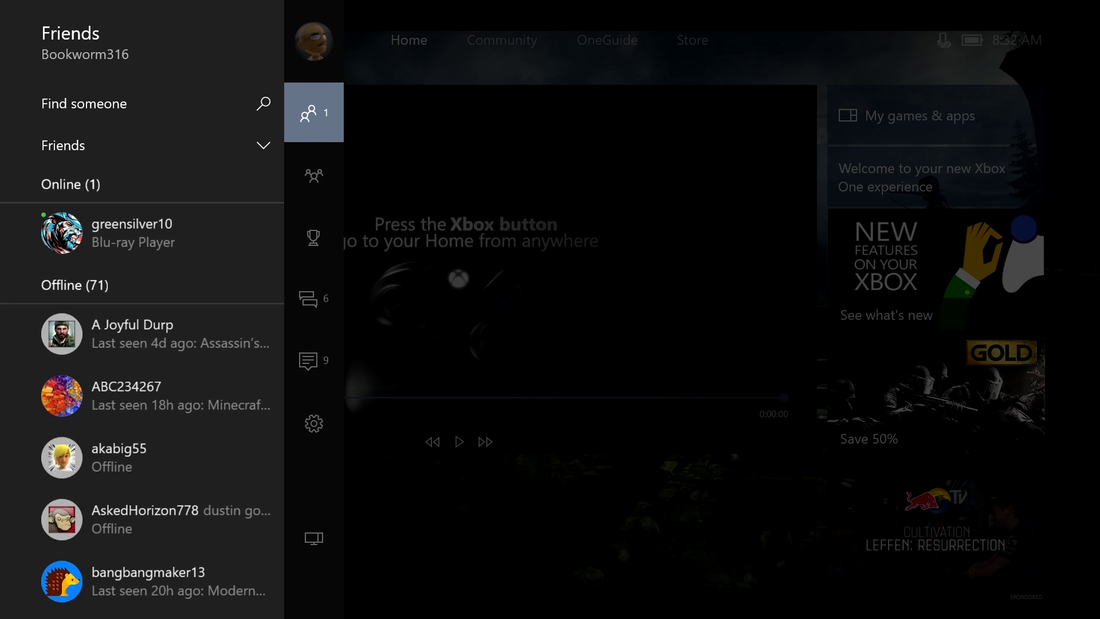
pyautogui.press('Down')
pyautogui.press('Down')
pyautogui.press('Down')
pyautogui.press('Down')
pyautogui.press('Down')
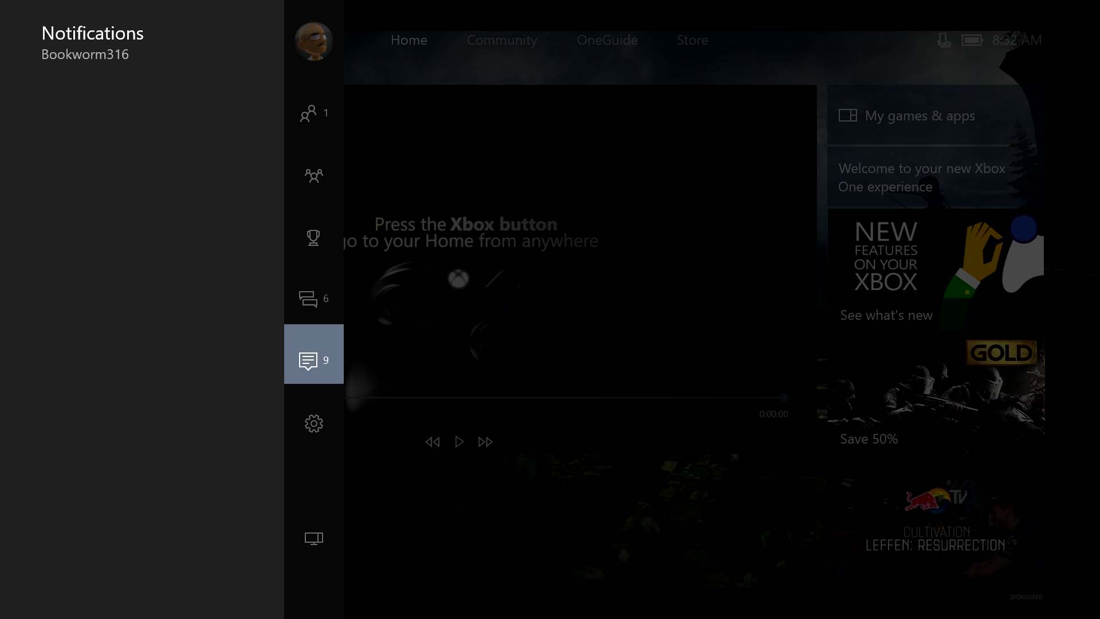
pyautogui.press('Escape')
# Look through the Home page's Help, Heads up! and Pins sections and return toward its beginning.
pyautogui.press('Down')
pyautogui.press('Down')
pyautogui.press('Down')
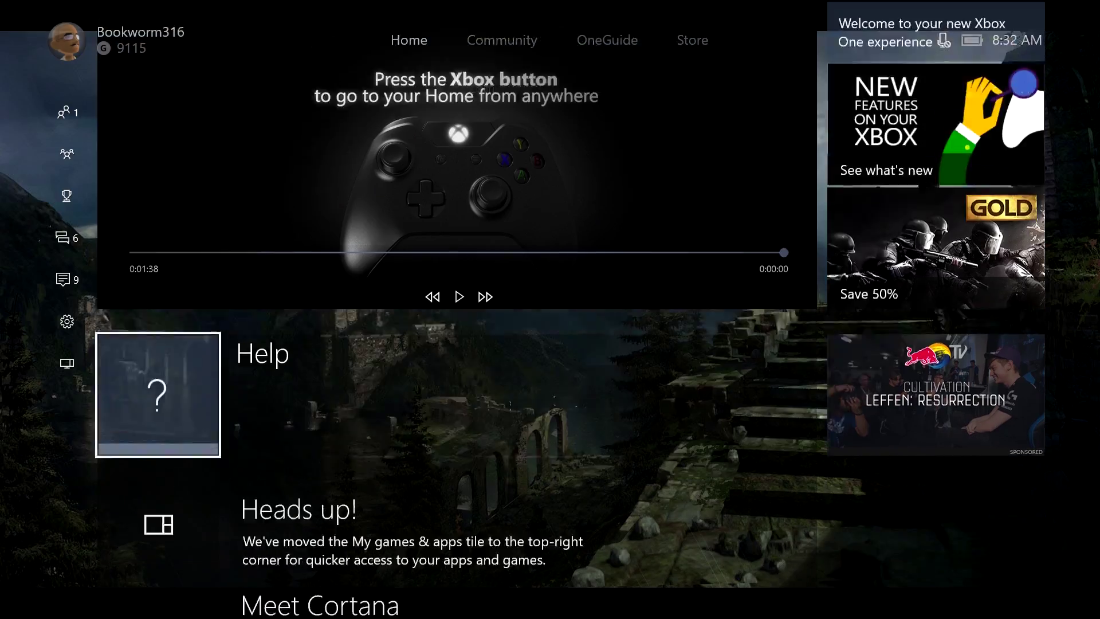
pyautogui.press('Down')
pyautogui.press('Up')
pyautogui.press('Up')
pyautogui.press('Up')
pyautogui.press('Up')
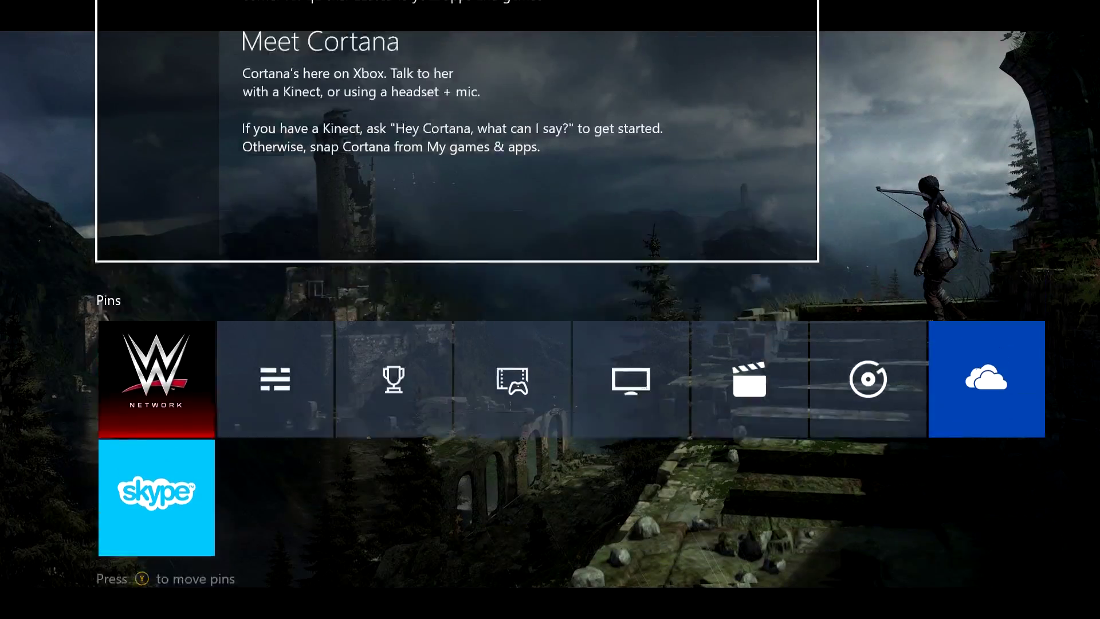
# Browse back and forth through the Home, Community, OneGuide and Store pages of the dashboard.
pyautogui.hotkey('ctrl', 'Tab')
pyautogui.hotkey('ctrl', 'Tab')
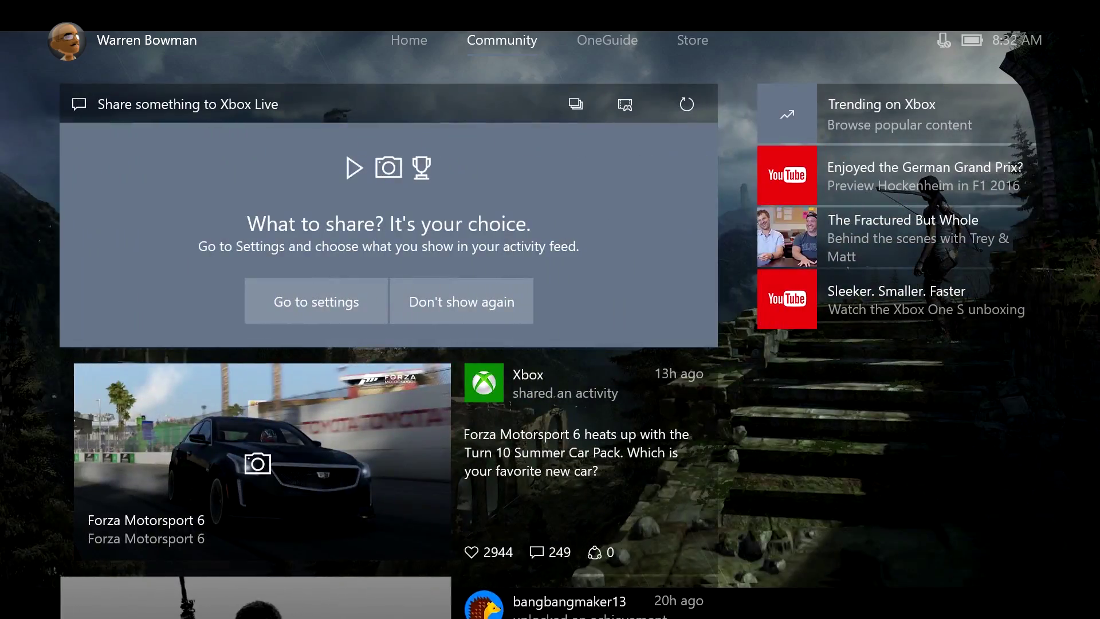
pyautogui.hotkey('ctrl', 'Tab')
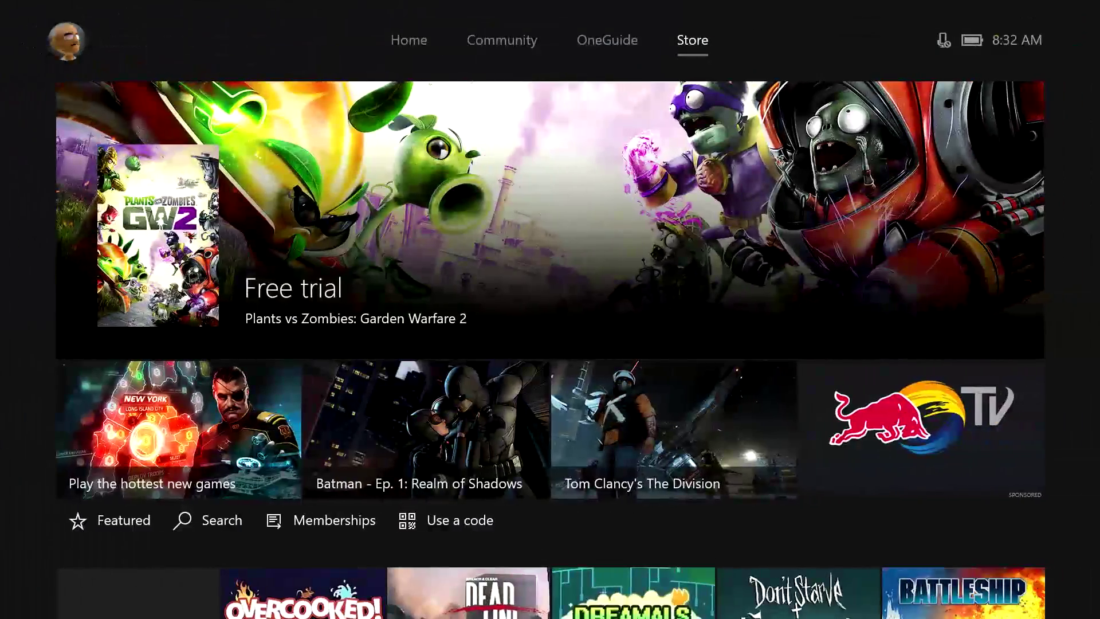
pyautogui.hotkey('ctrl', 'shift', 'Tab')
pyautogui.hotkey('ctrl', 'shift', 'Tab')
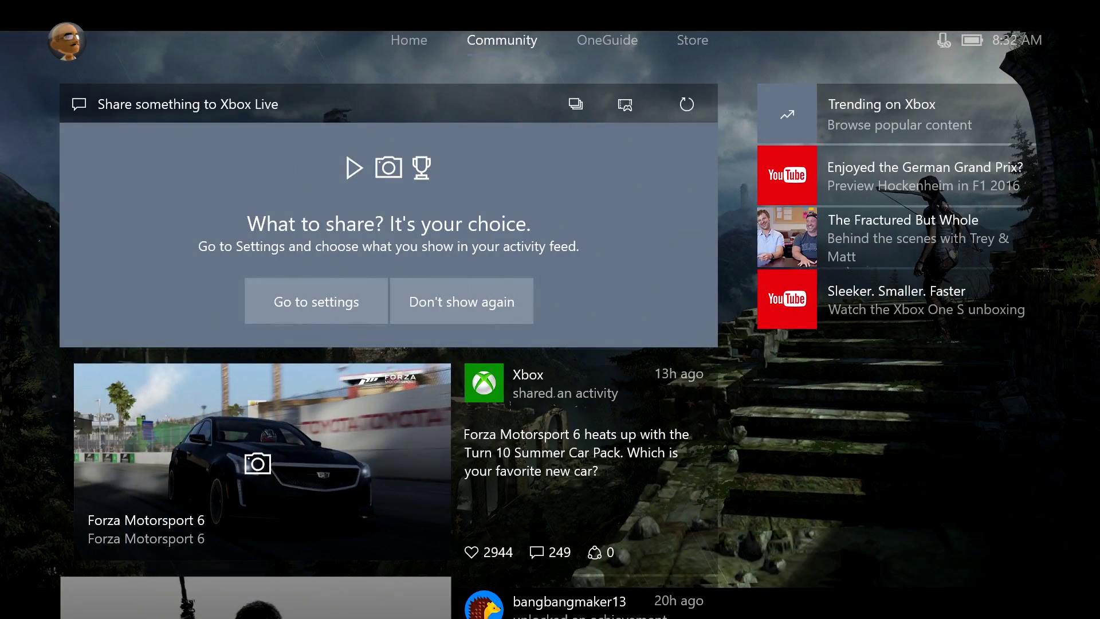
pyautogui.hotkey('ctrl', 'shift', 'Tab')
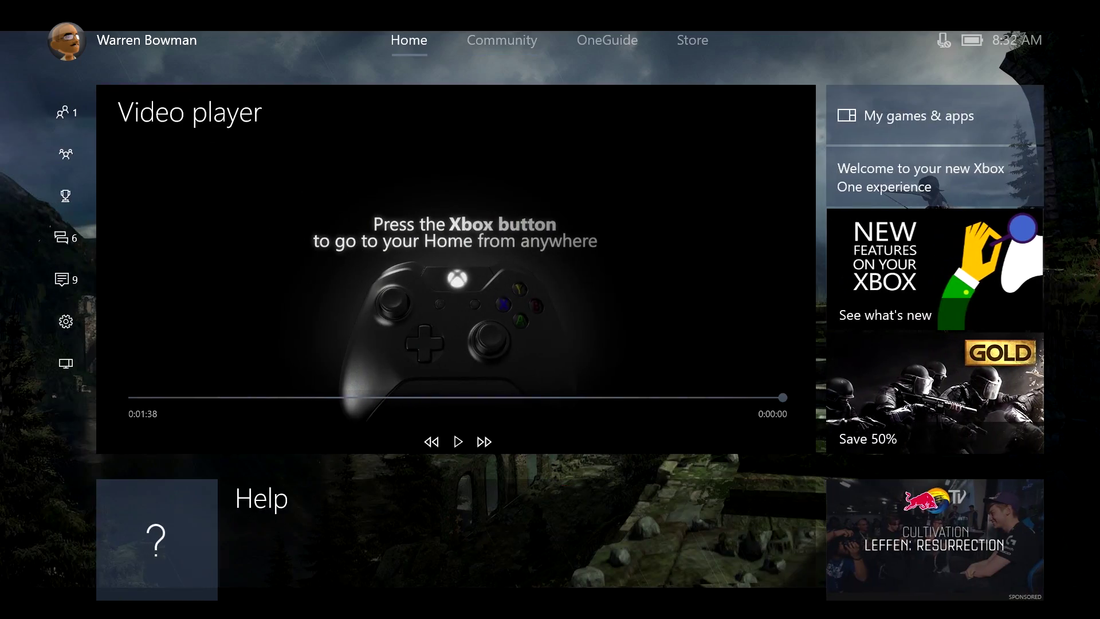
pyautogui.hotkey('ctrl', 'Tab')
pyautogui.hotkey('ctrl', 'Tab')
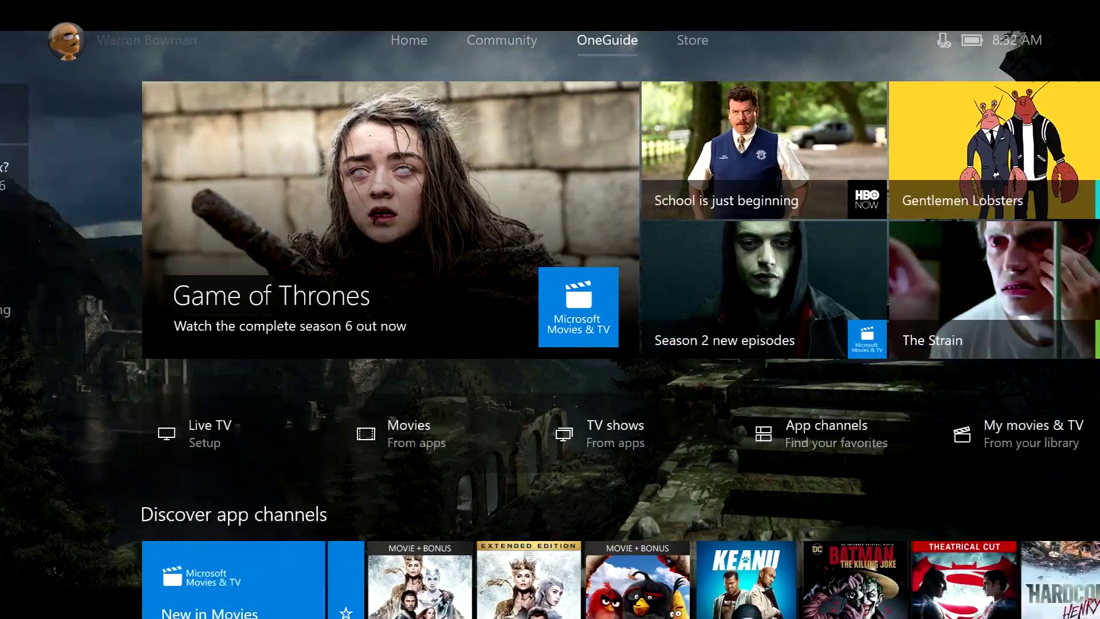
pyautogui.hotkey('ctrl', 'Tab')
pyautogui.hotkey('ctrl', 'shift', 'Tab')
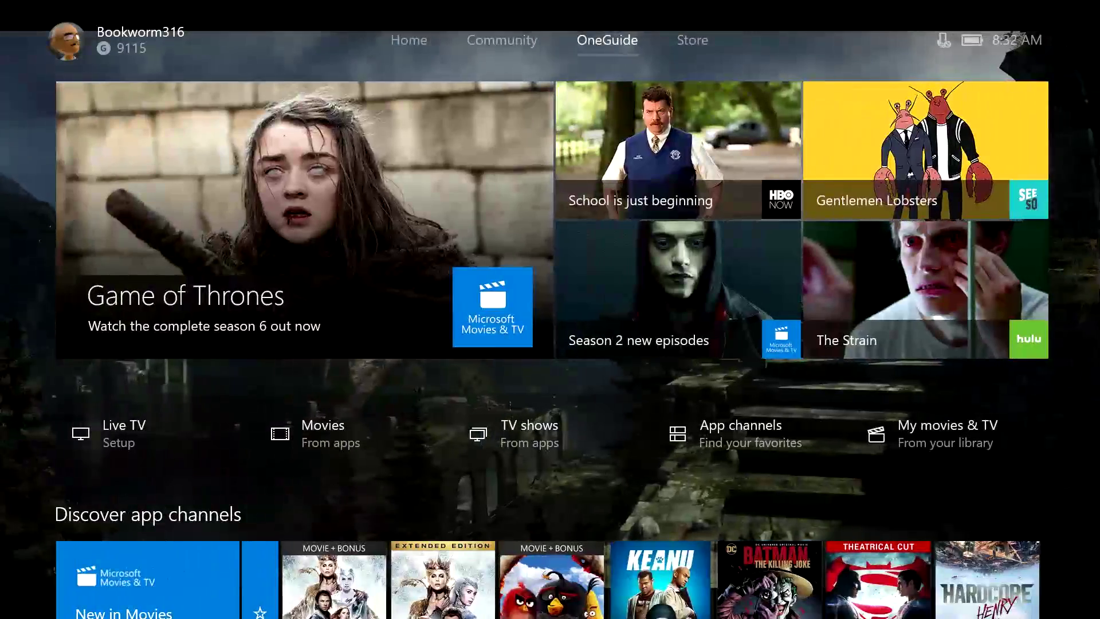
# Look through the activity feed on the Community page and return to the Share something to Xbox Live field.
pyautogui.hotkey('ctrl', 'shift', 'Tab')
pyautogui.press('Down')
pyautogui.press('Down')
pyautogui.press('Down')
pyautogui.press('Down')
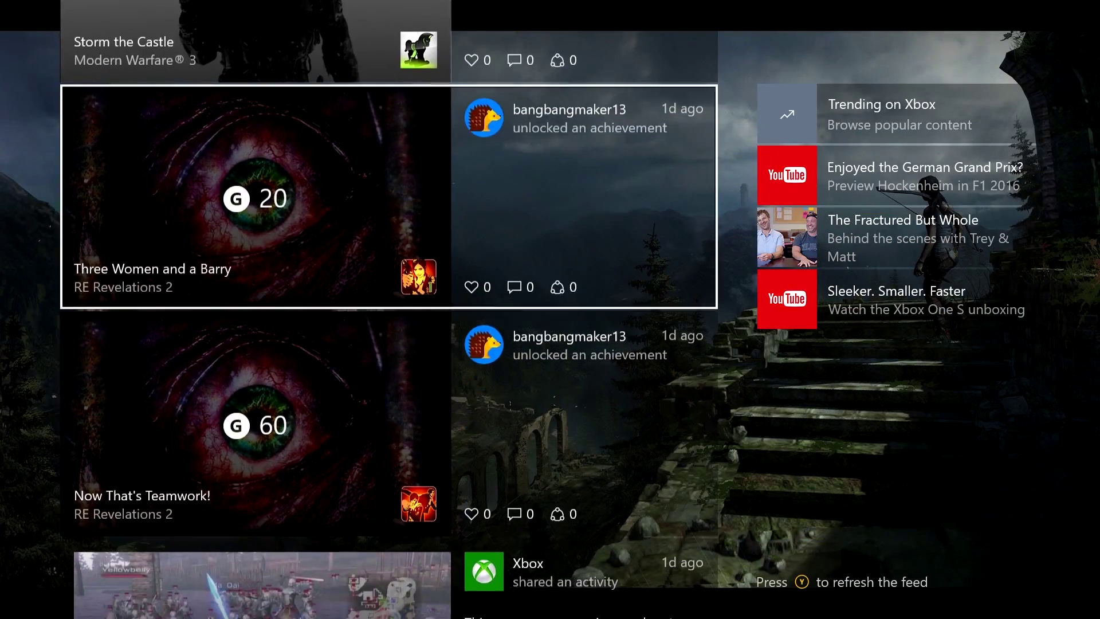
pyautogui.press('Up')
pyautogui.press('Up')
pyautogui.press('Up')
pyautogui.press('Down')
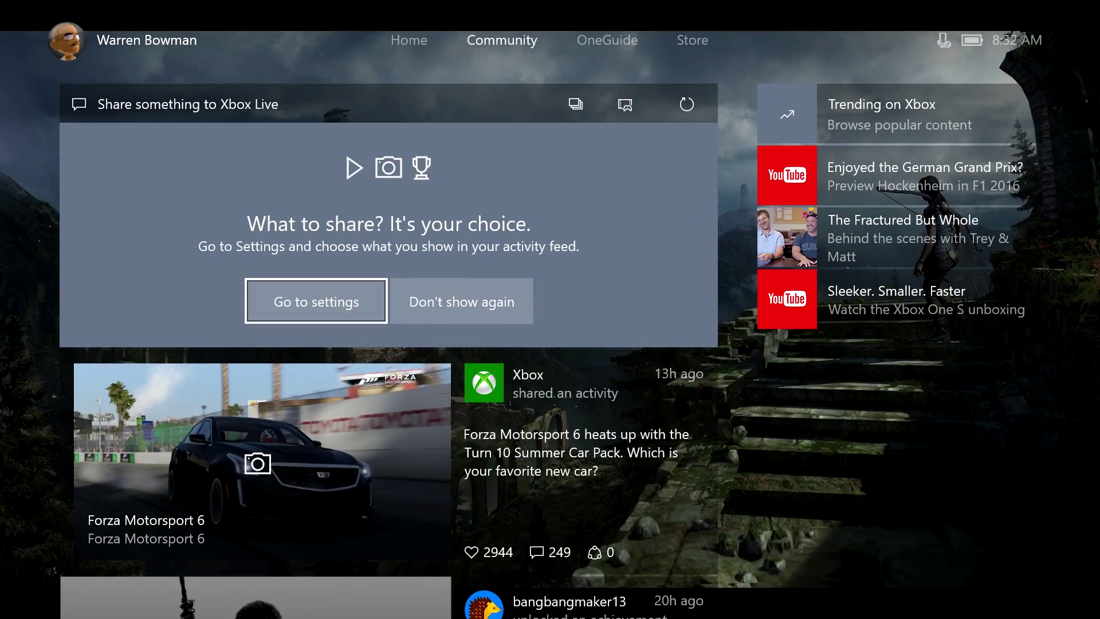
pyautogui.press('Down')
pyautogui.press('Down')
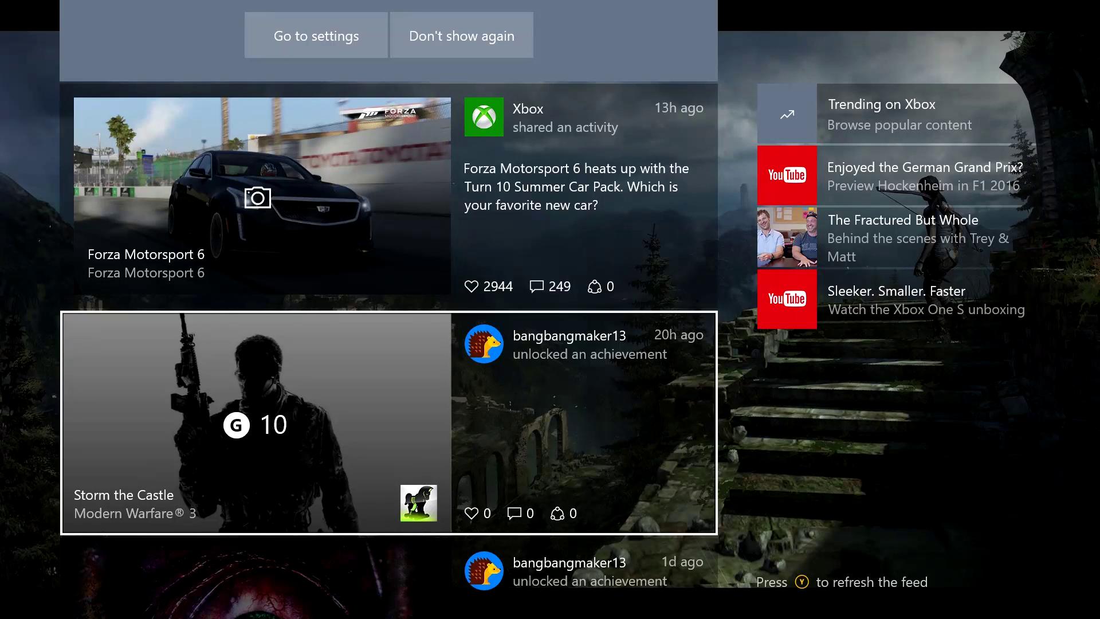
pyautogui.press('Up')
pyautogui.press('Up')
pyautogui.press('Up')
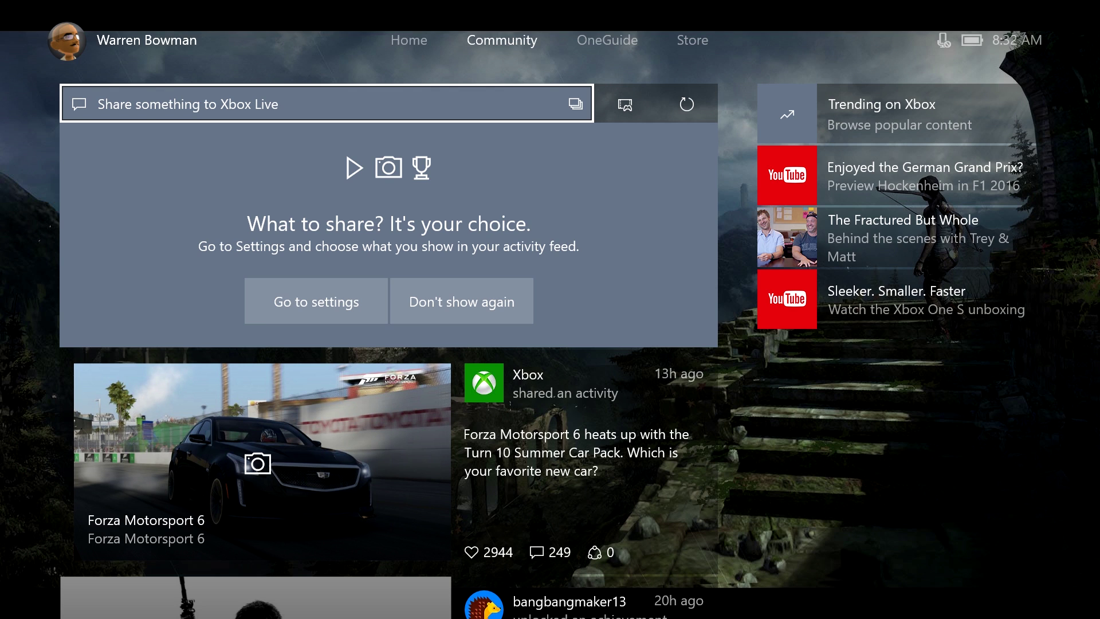
# Return to Home and look over the welcome and new-features tiles, ending on the Video player tile.
pyautogui.press('Left')
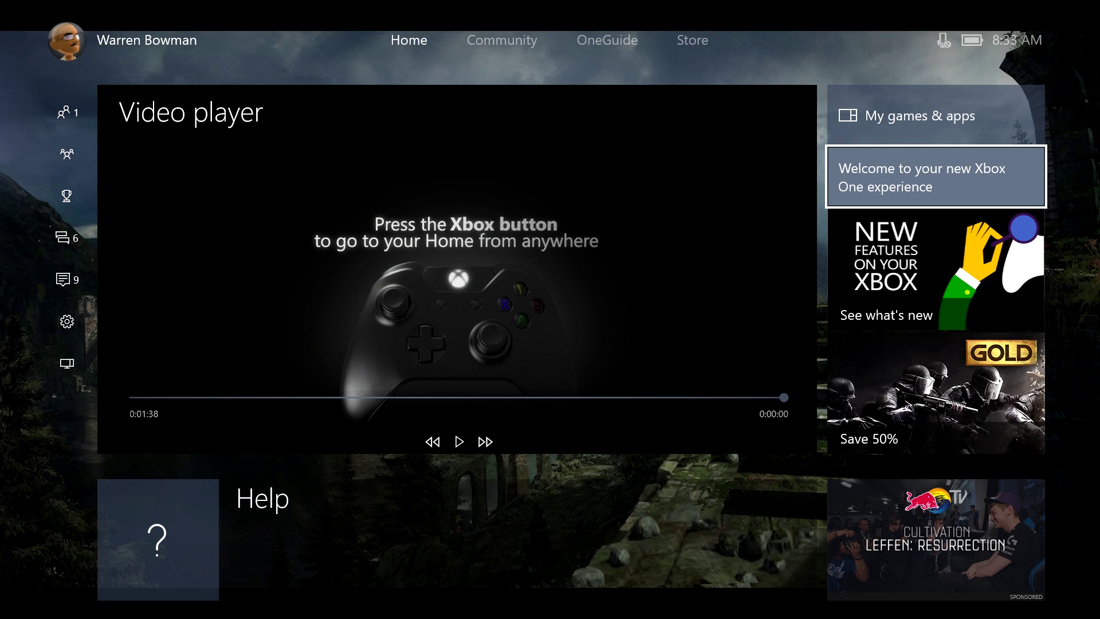
pyautogui.press('Down')
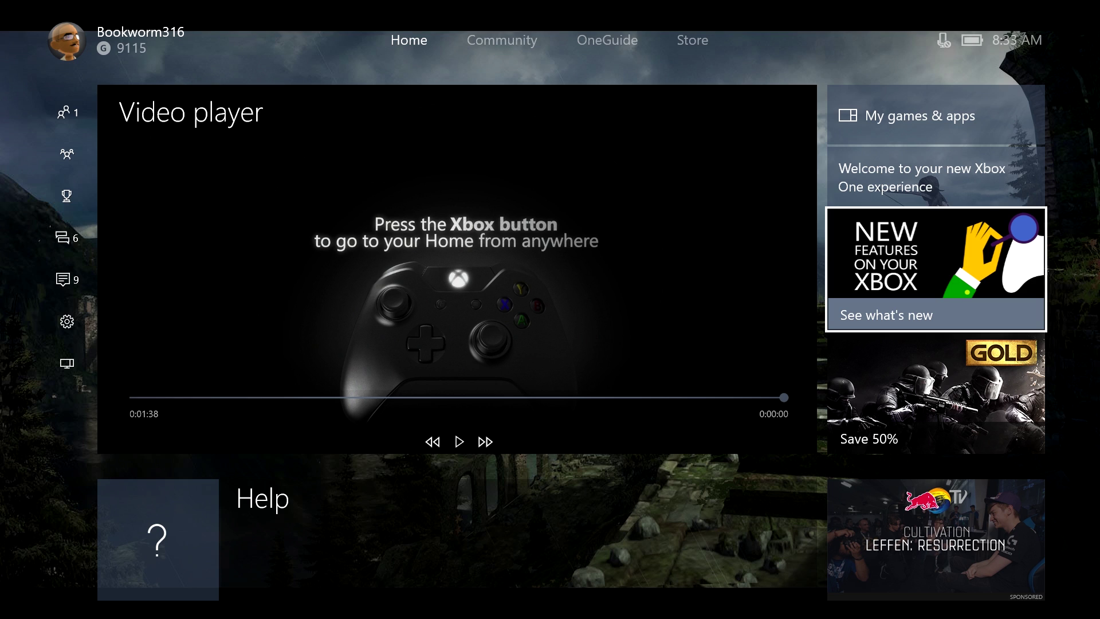
pyautogui.press('Left')
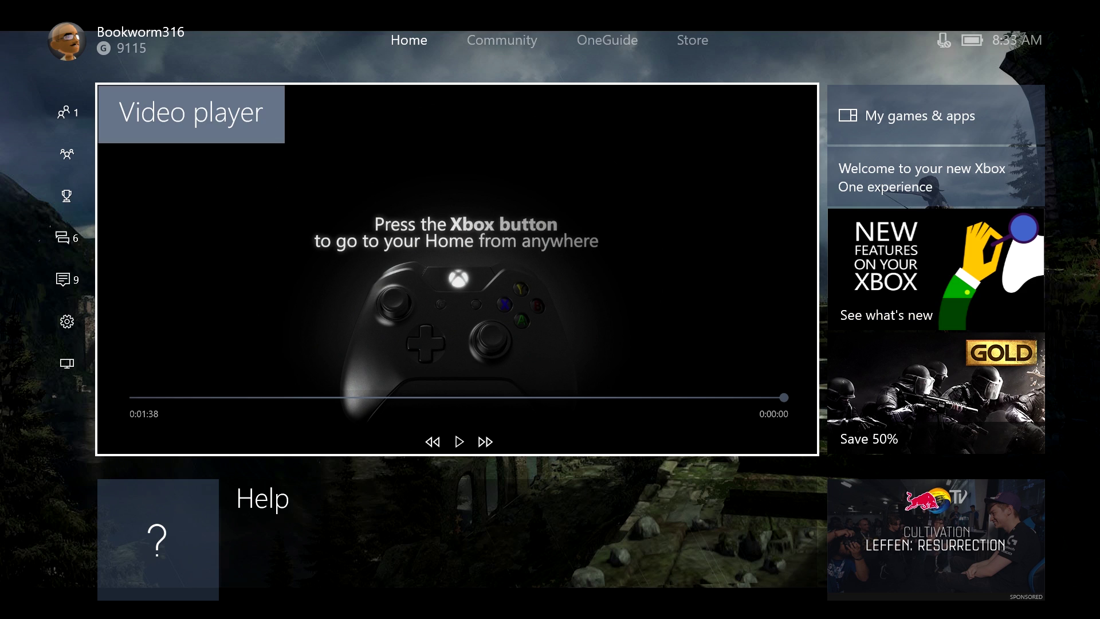